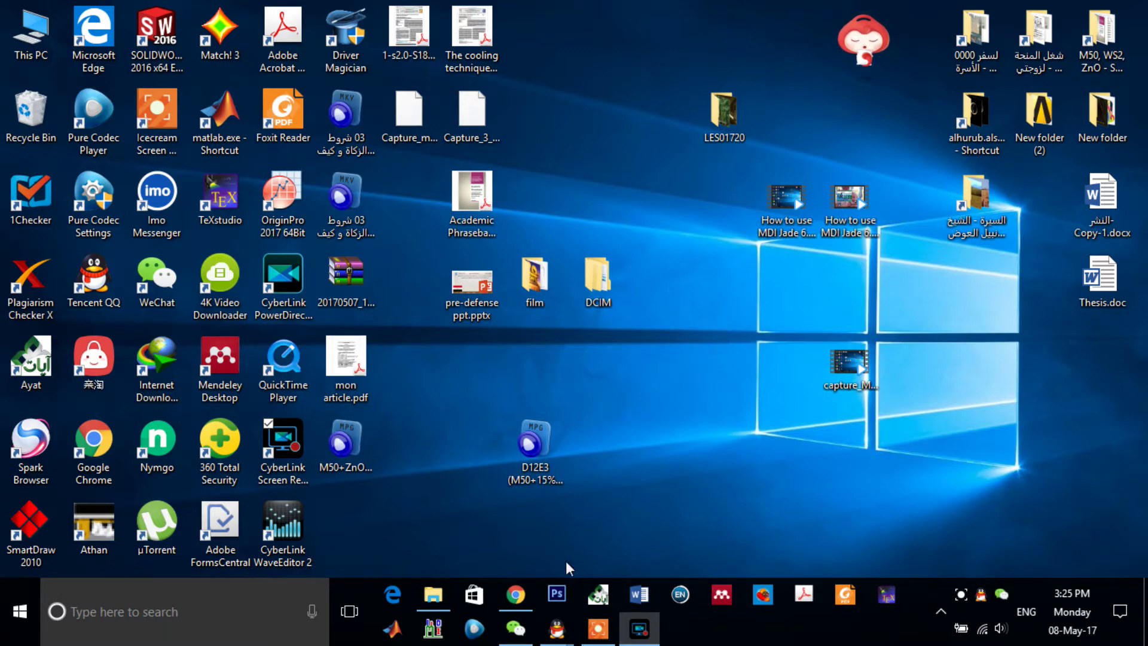
Launch MDI Jade 6 from the Windows taskbar search using 'jade'.
left_click(130, 626)
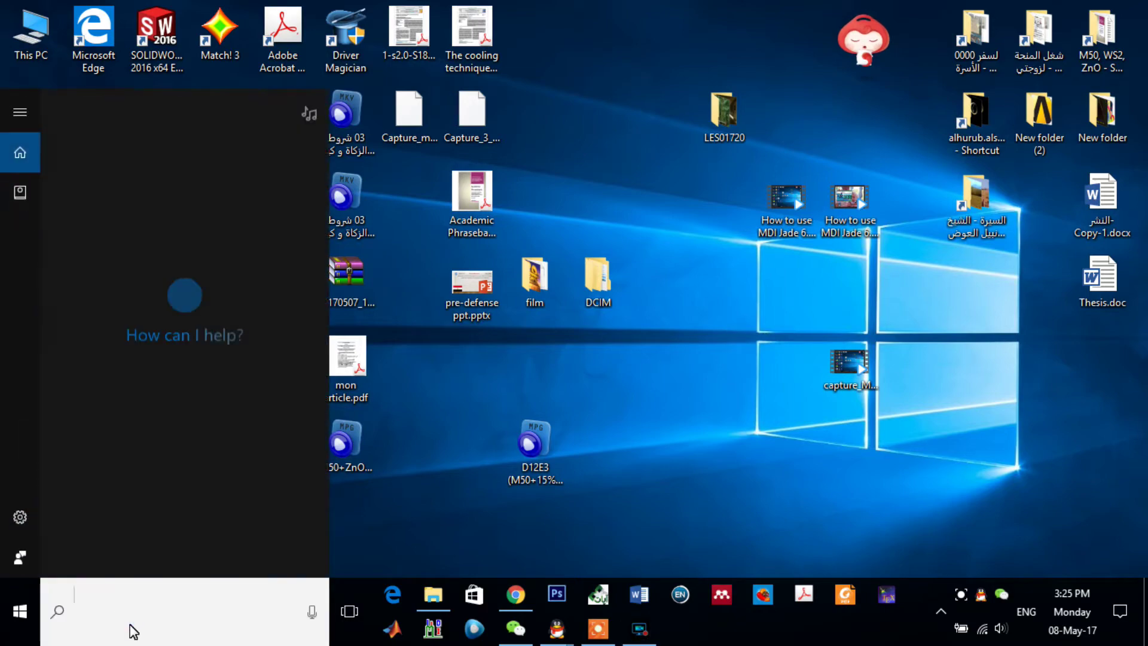
type("jade")
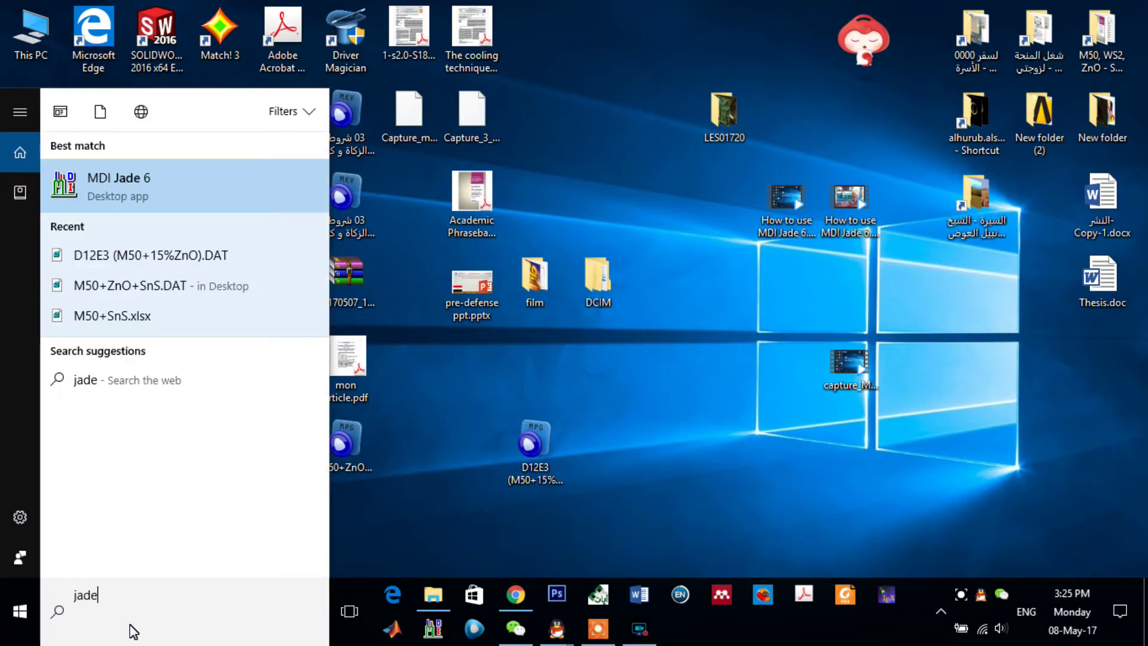
key("Return")
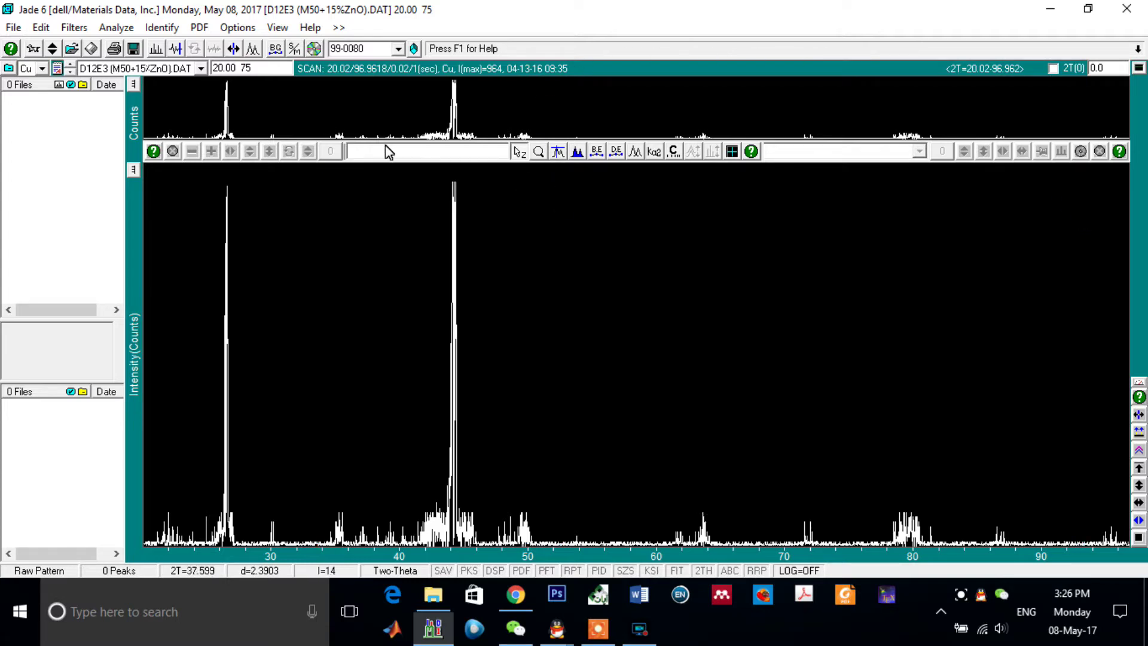
Open the File menu once the D12E3 (M50+15%ZnO) pattern has finished loading.
left_click(12, 27)
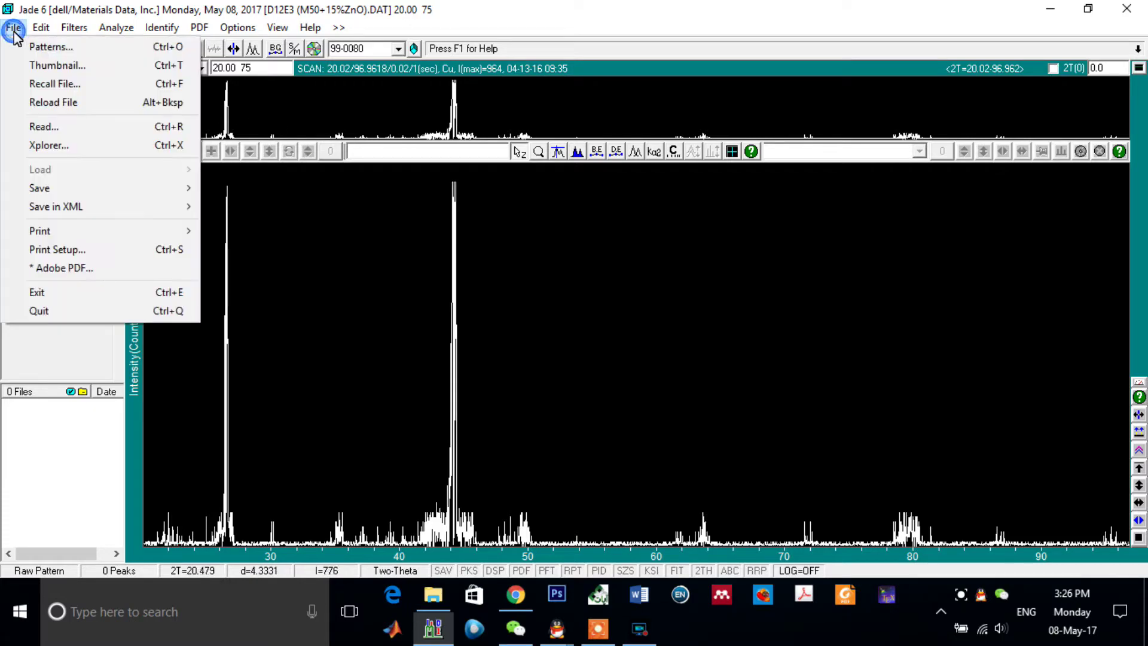
Change the ASCII pattern import extension from *.txt to *.dat and save the format.
left_click(51, 48)
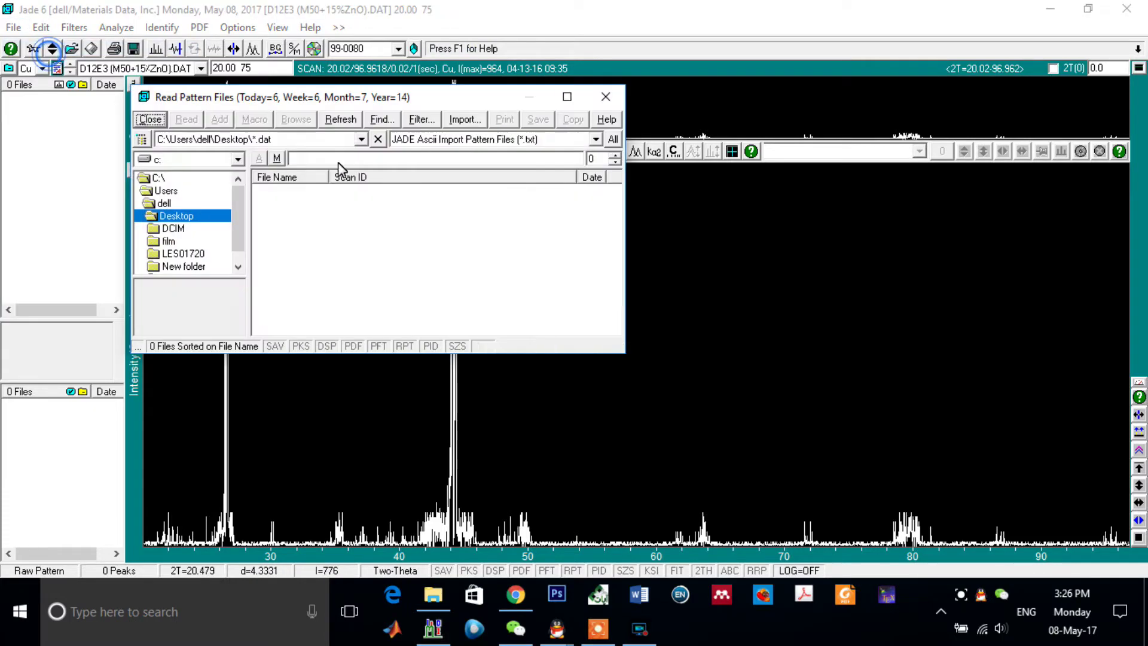
left_click(460, 120)
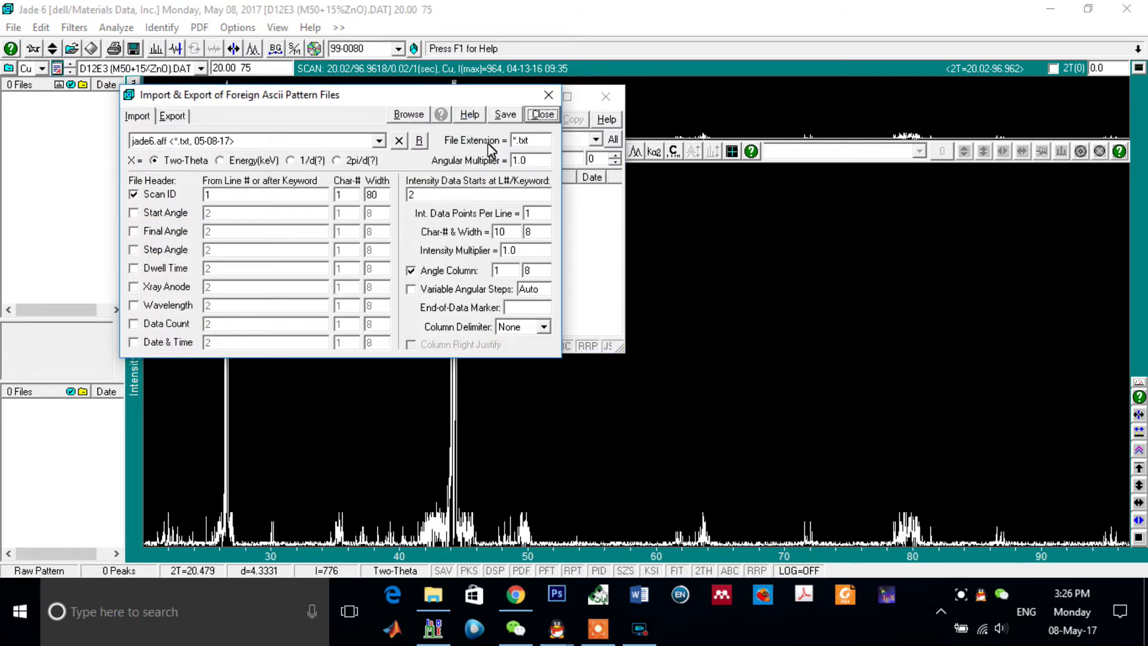
left_click(538, 141)
key("BackSpace")
key("BackSpace")
key("BackSpace")
type("dat")
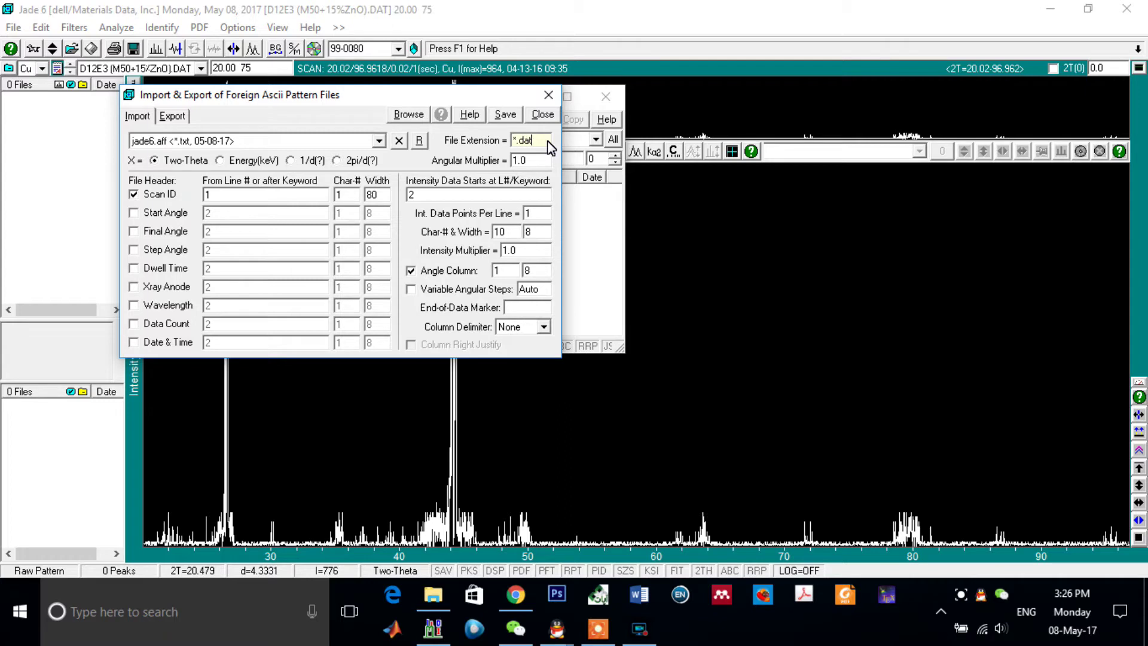
left_click(500, 116)
left_click(377, 139)
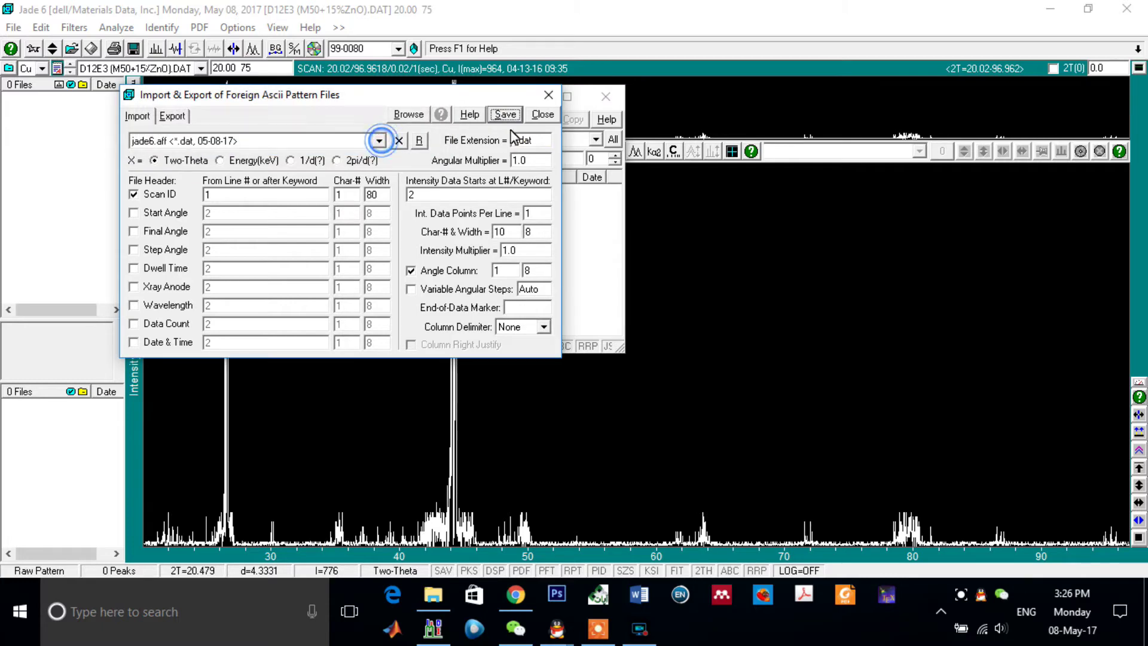
left_click(544, 116)
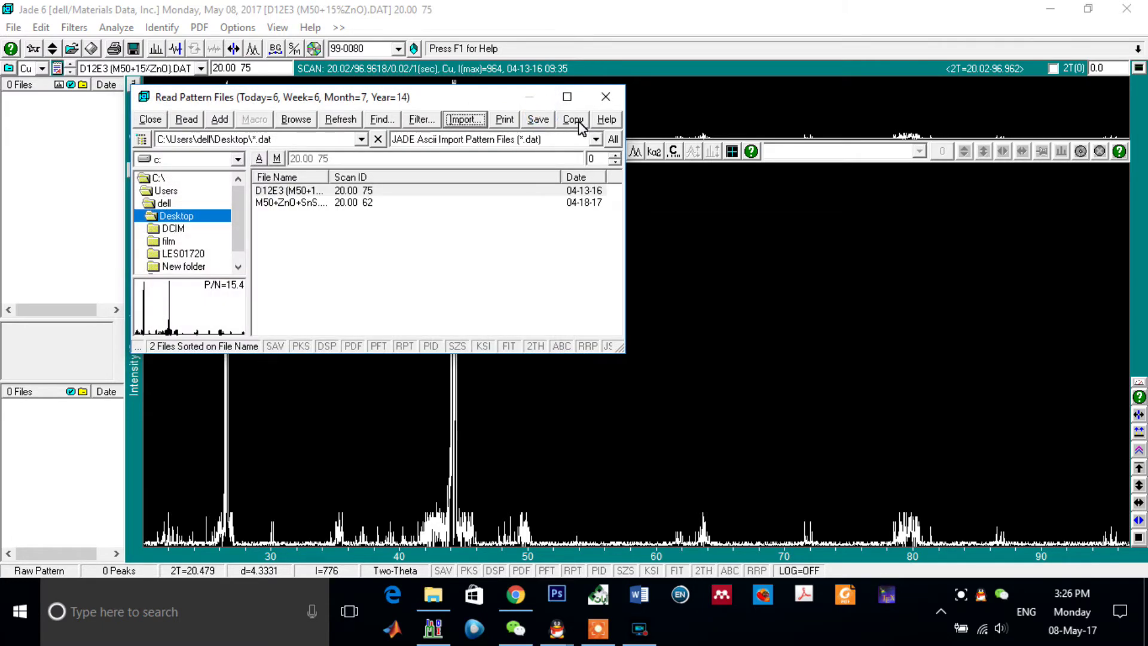
left_click(604, 98)
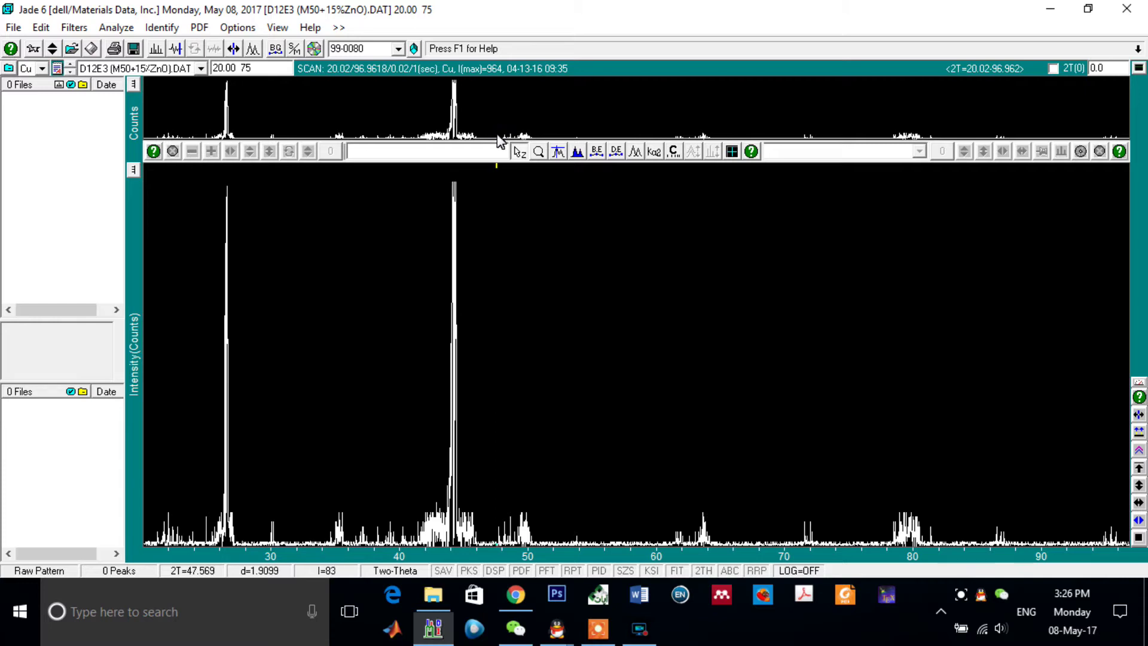
left_click(13, 27)
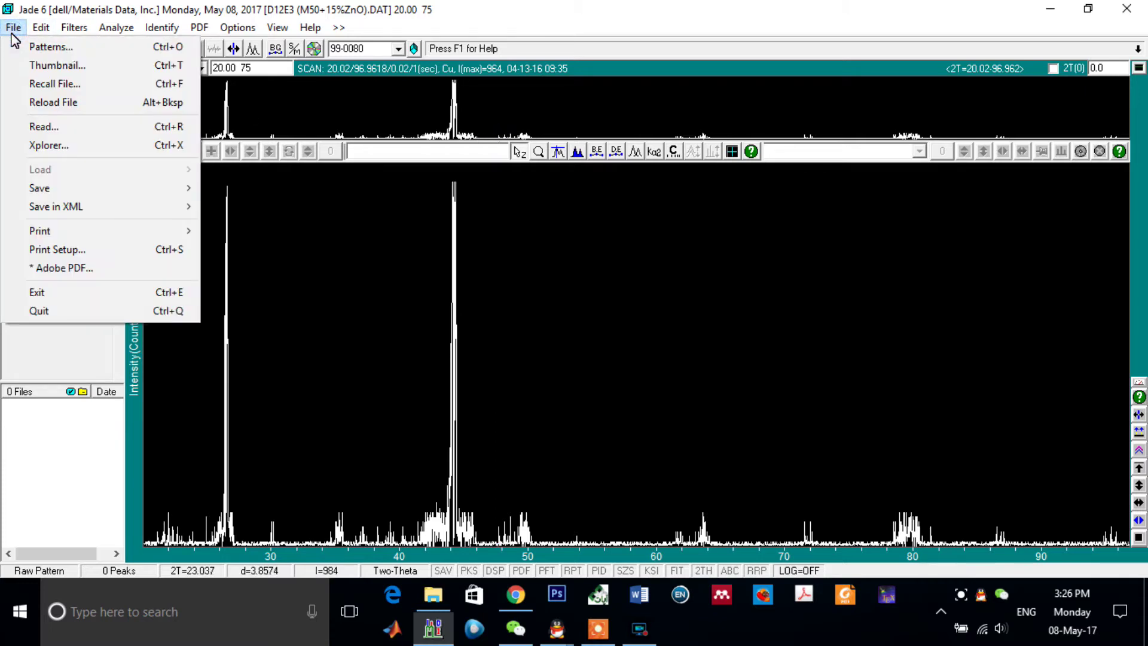
Pick M50+ZnO+SnS.DAT from the Desktop in the Read file browser.
left_click(45, 126)
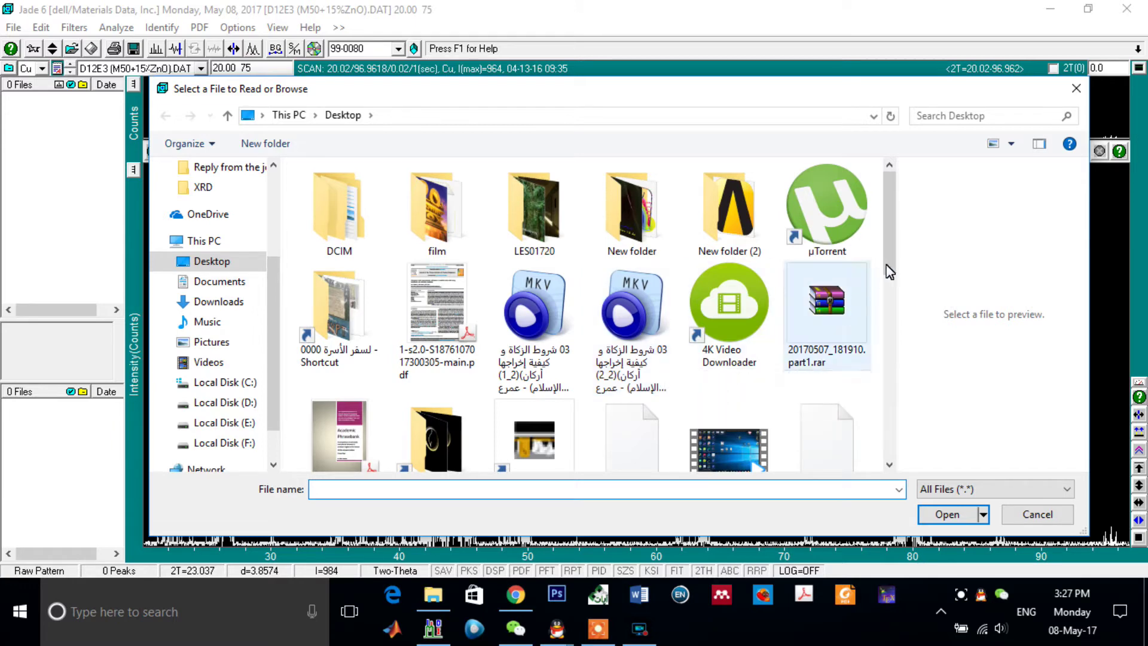
left_click_drag(895, 257, 871, 380)
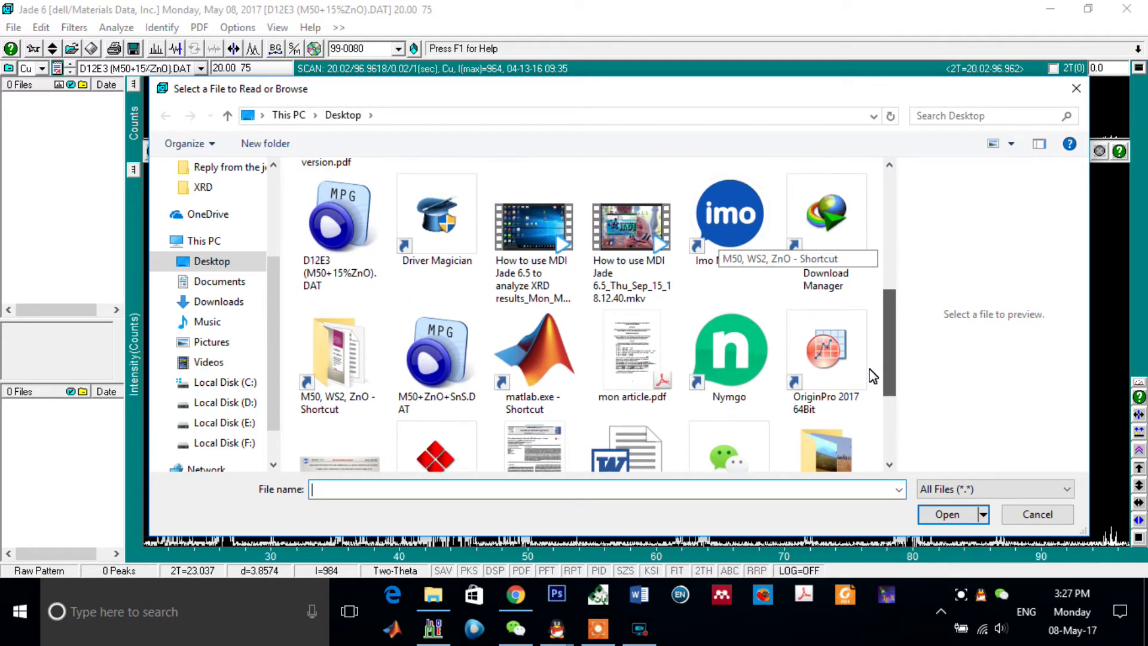
left_click(477, 383)
left_click(437, 398)
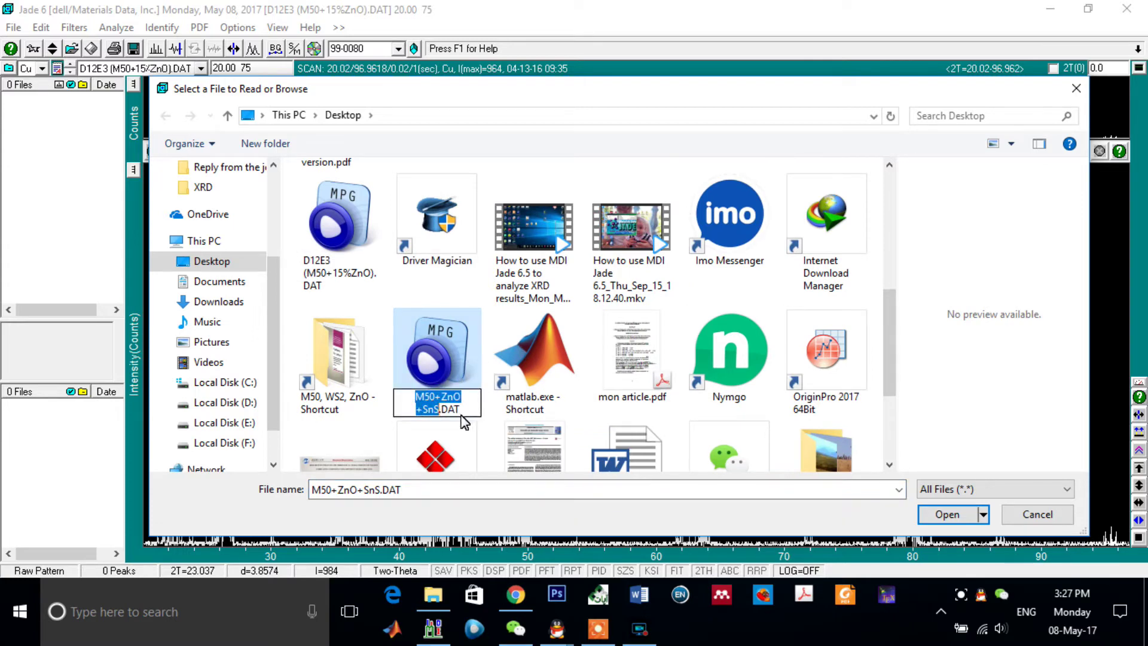
left_click(436, 344)
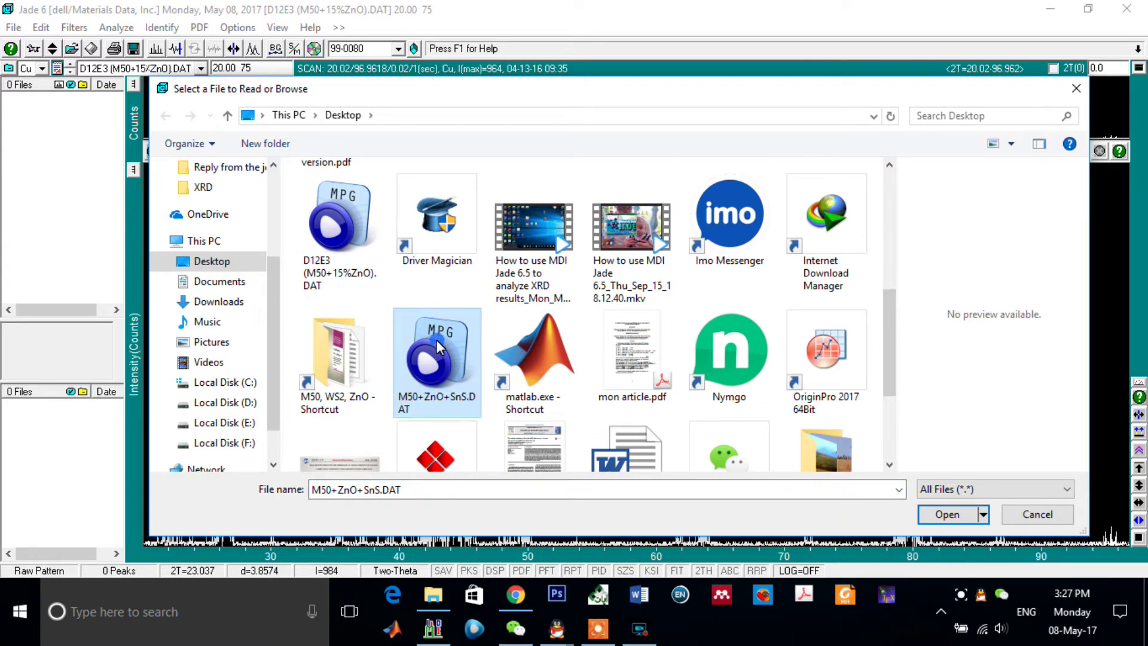
left_click(943, 516)
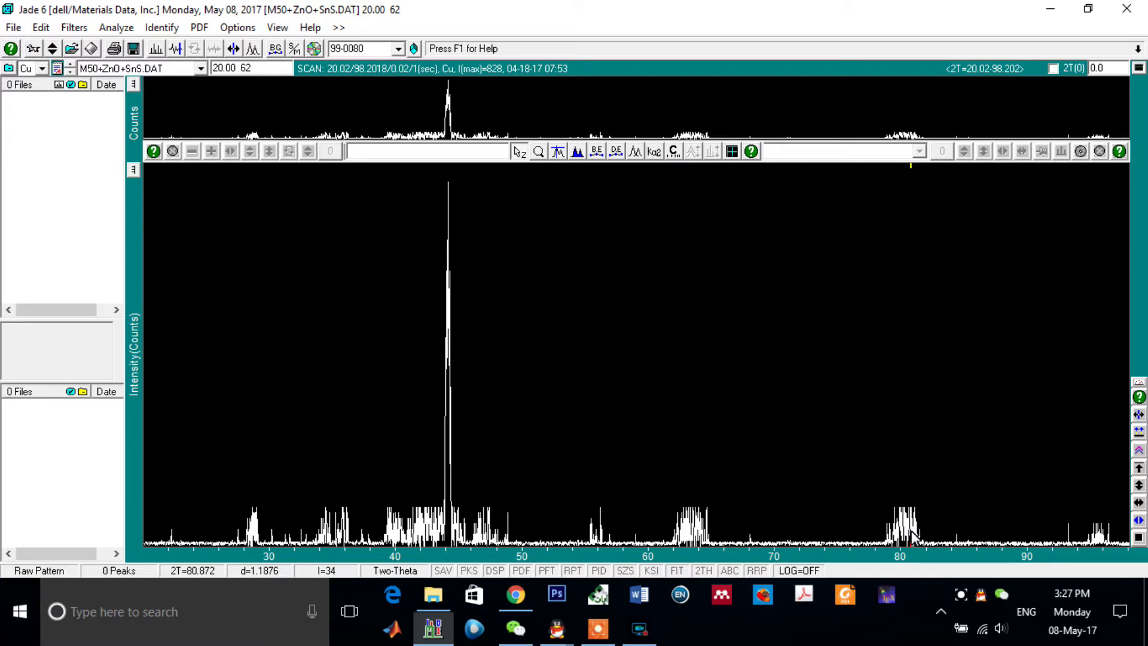
Open the Identify menu on the loaded M50+ZnO+SnS.DAT pattern.
left_click(161, 27)
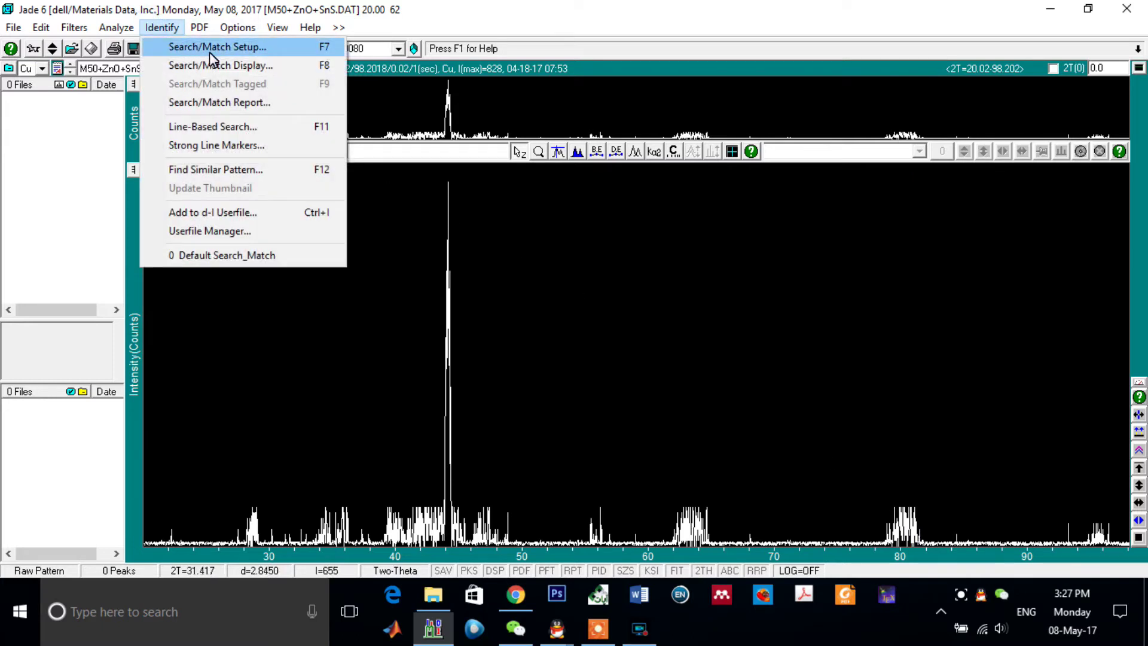
Run Search/Match with All Subfiles (No Deleted) to list 40 candidate phases.
left_click(210, 52)
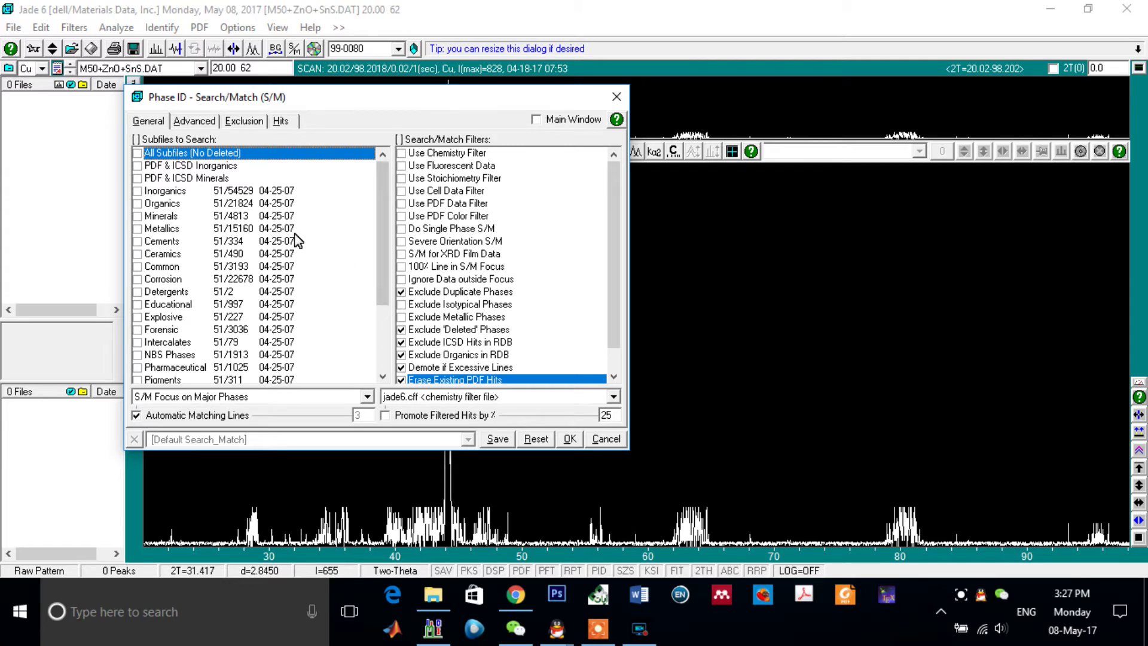
left_click(137, 155)
key("Return")
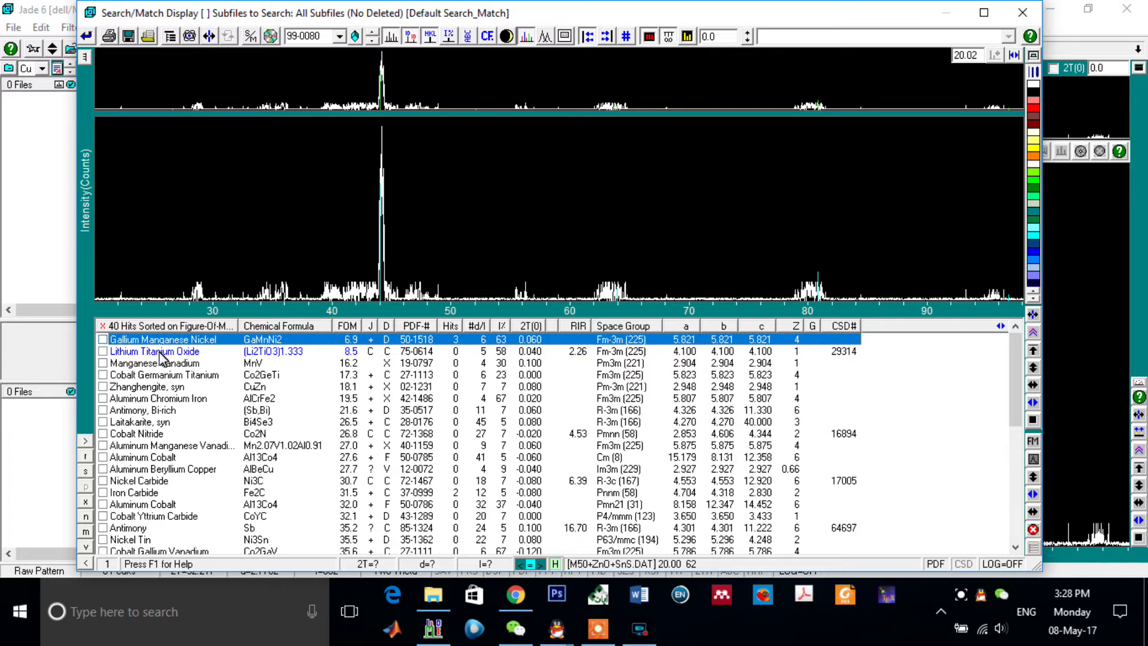
Overlay the GaMnNi2 and Fe2C Iron Carbide (37-0999) reference lines on the pattern.
left_click(103, 339)
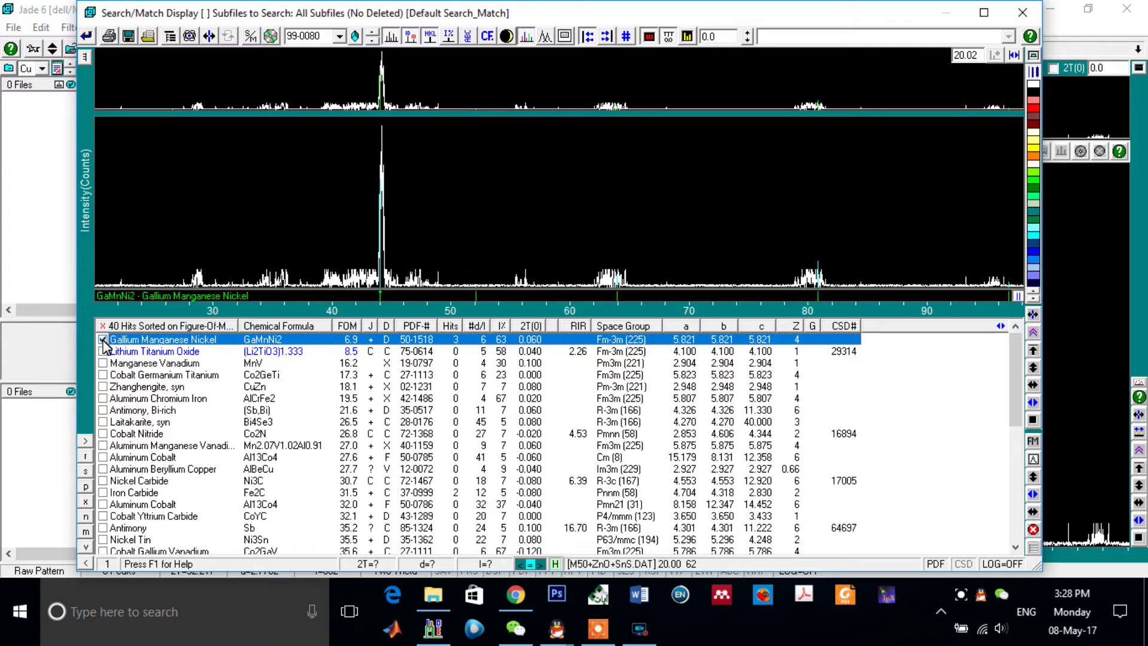
scroll(165, 419, "down", 2)
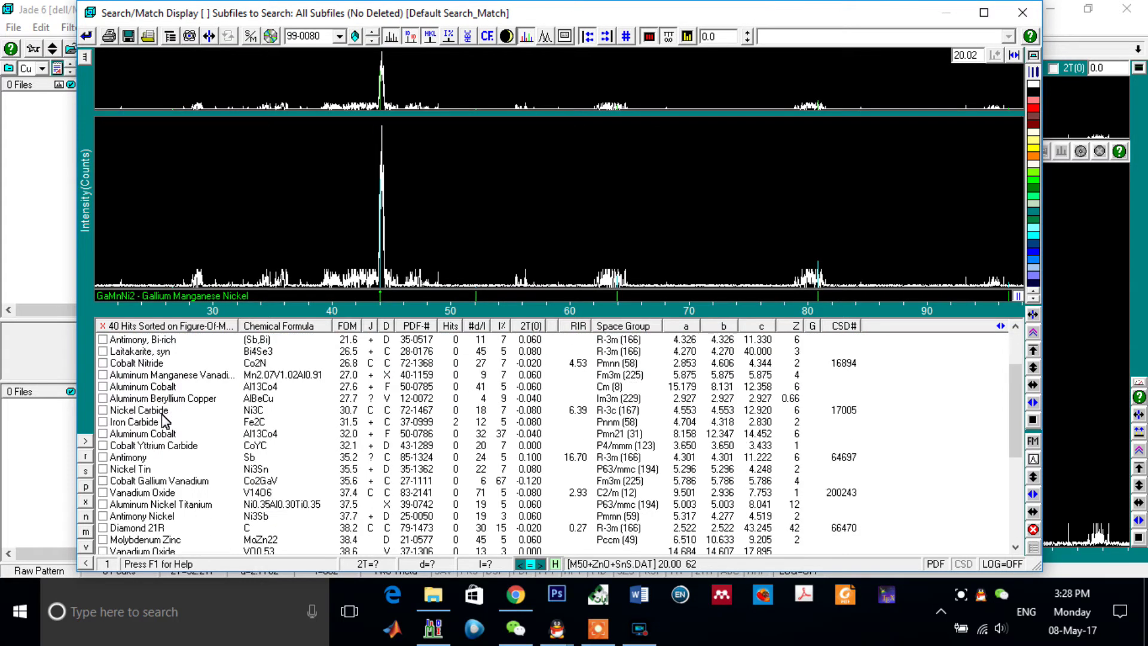
scroll(196, 417, "down", 1)
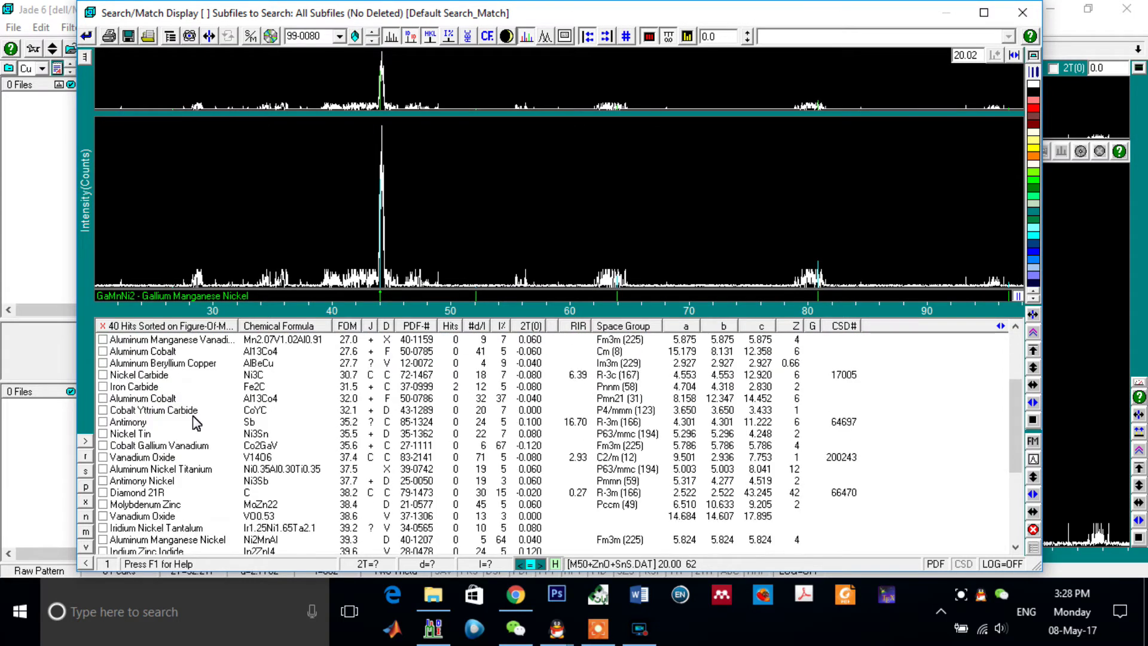
left_click(104, 387)
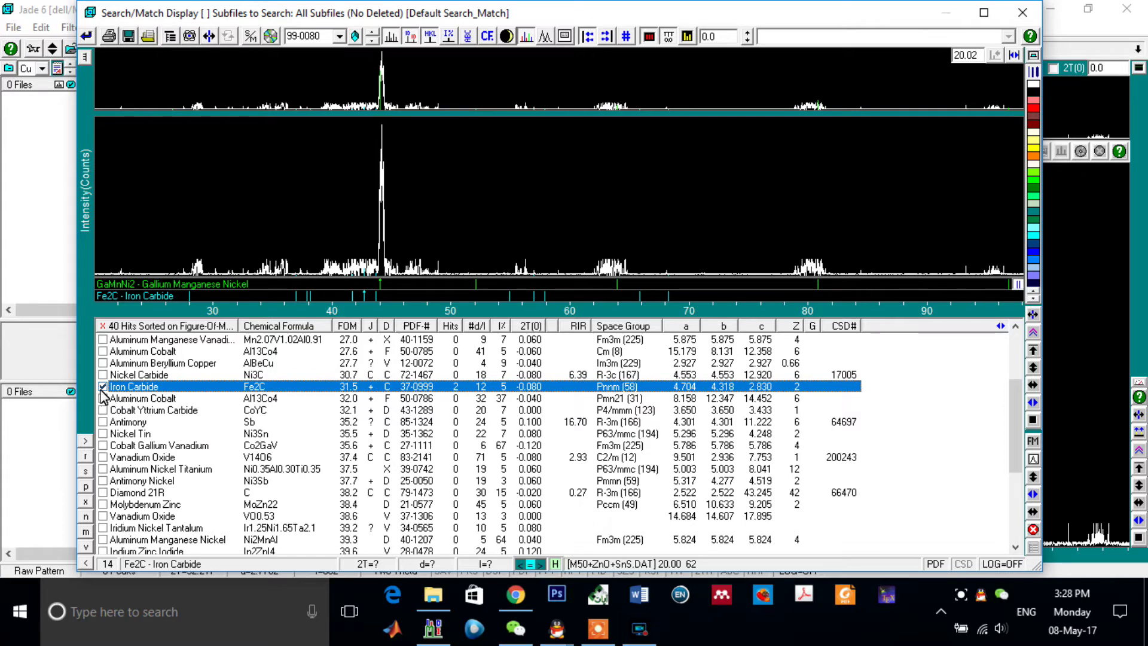
left_click(86, 36)
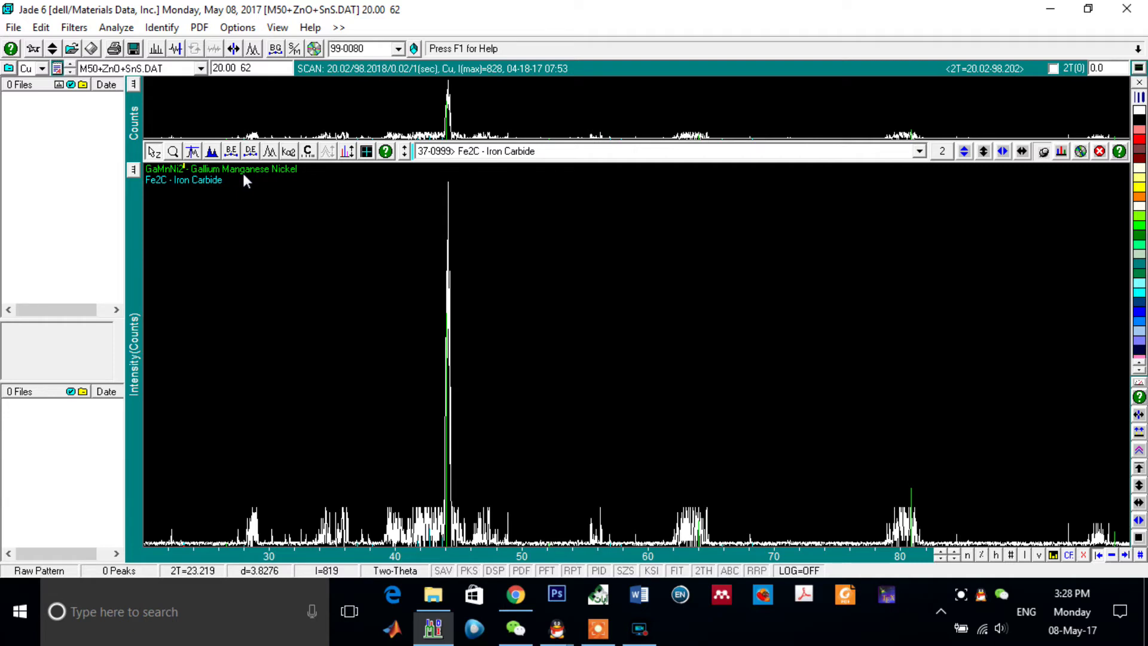
Open PDF card 37-0999 for Iron Carbide (Fe2C) from the retrieved hits list.
left_click(314, 49)
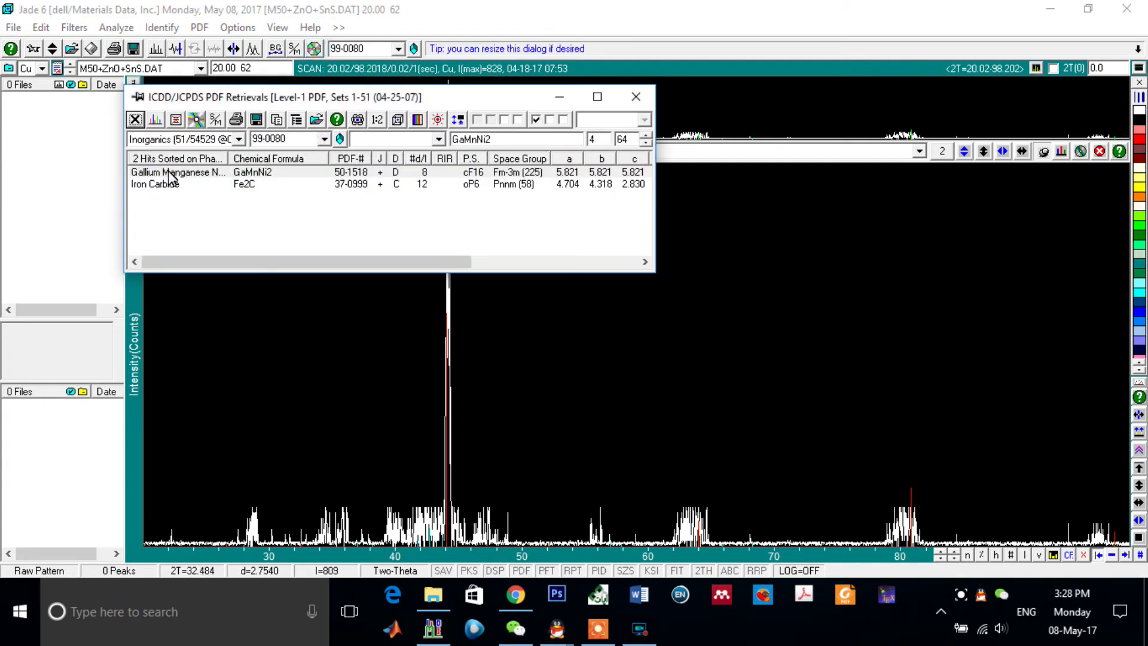
left_click(156, 184)
left_click(159, 174)
left_click(157, 184)
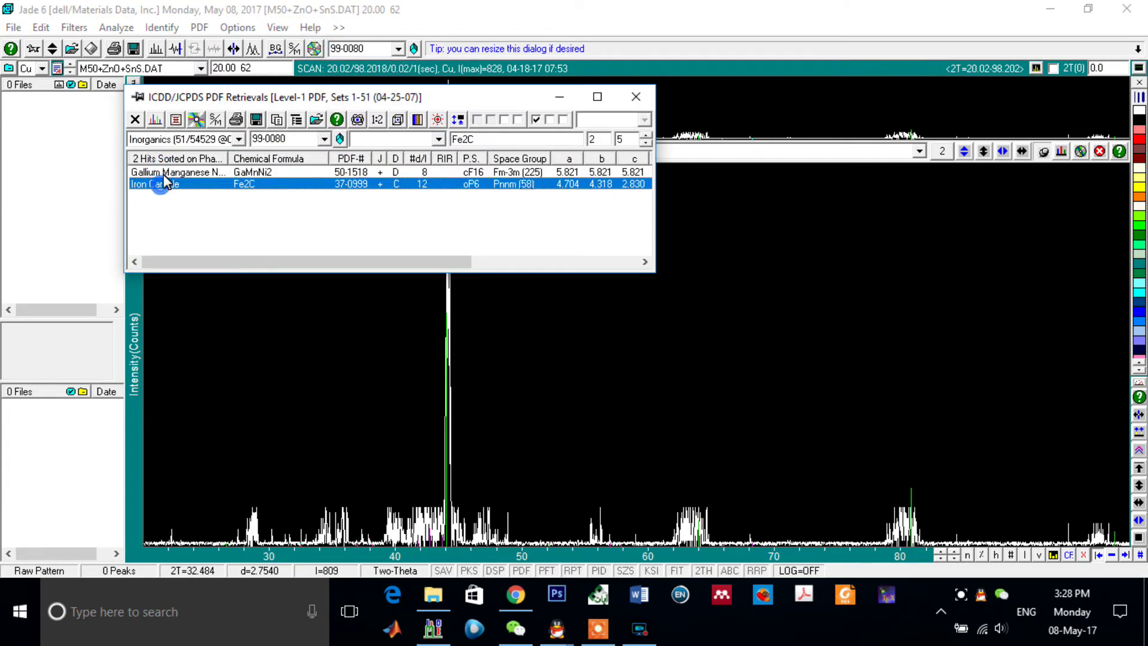
left_click(161, 174)
left_click(159, 184)
double_click(159, 185)
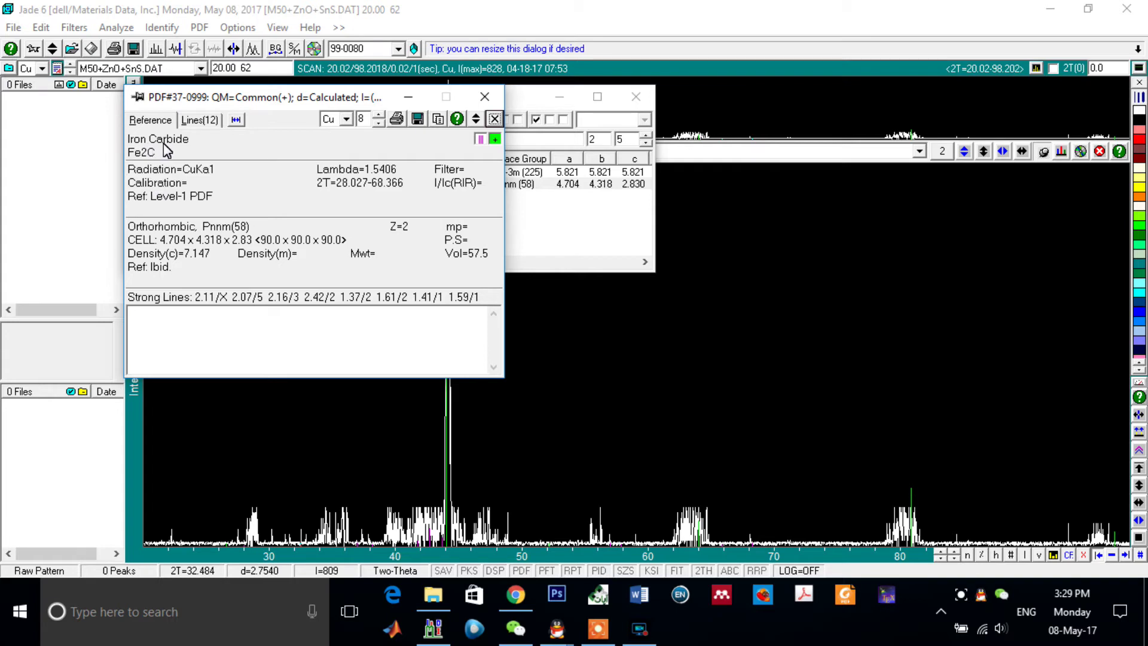
View the Fe2C card's 12 diffraction lines with 2-Theta, d and intensity, then close it.
left_click(202, 122)
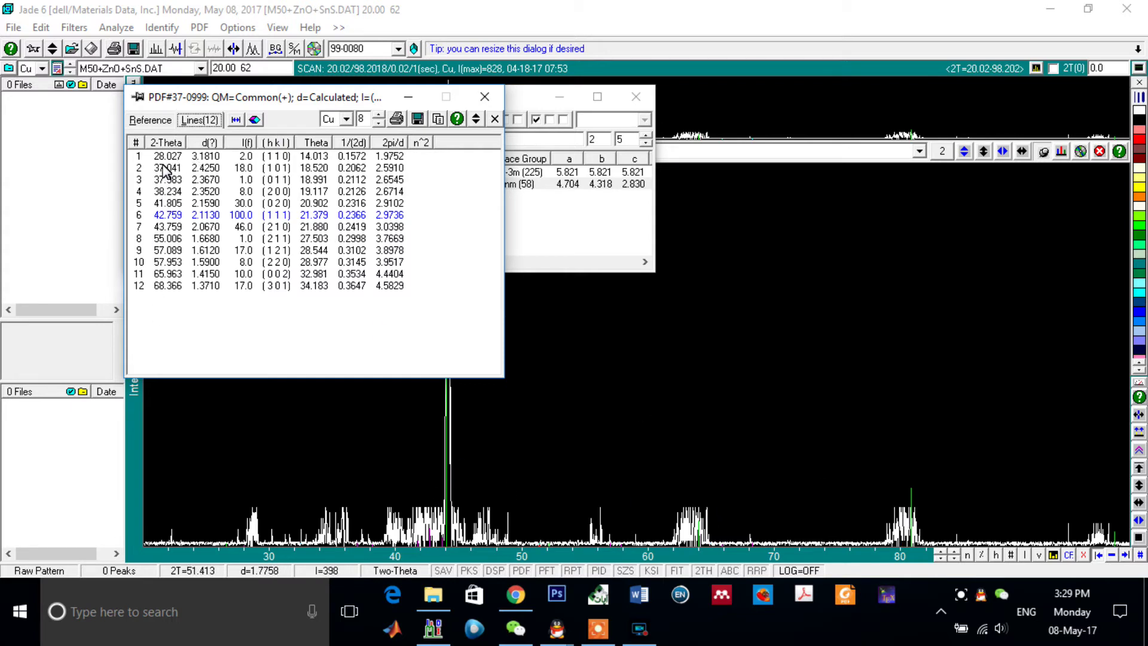
left_click(485, 96)
Run a PDF chemistry search limited to Zn and O to overlay Zincite (ZnO) lines.
left_click(636, 97)
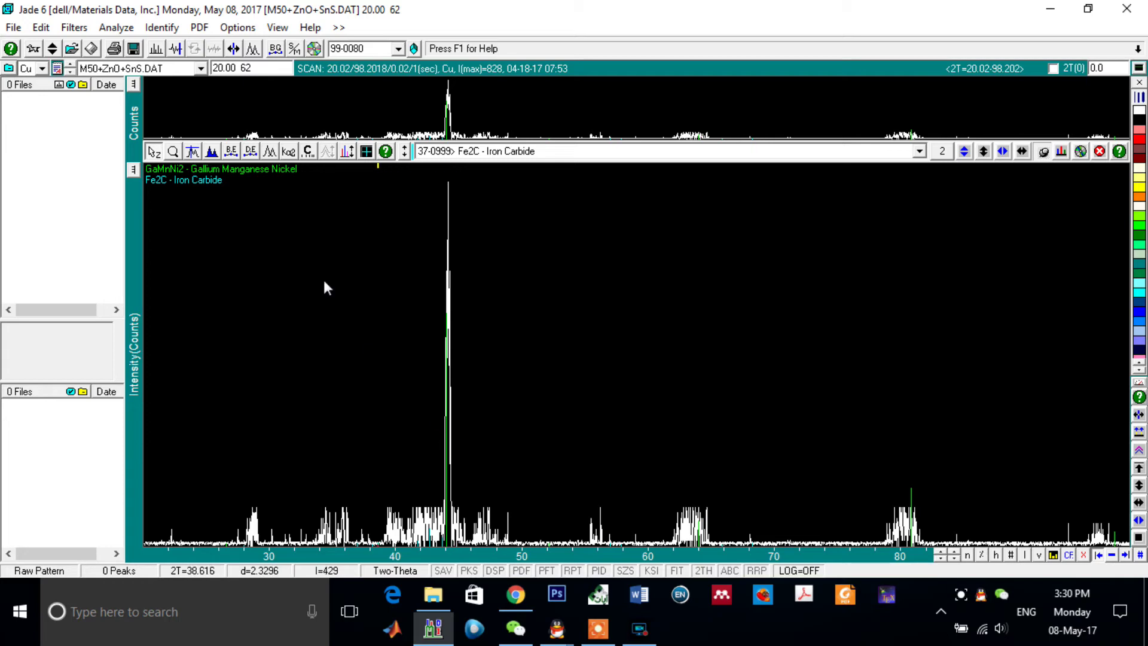
left_click(199, 28)
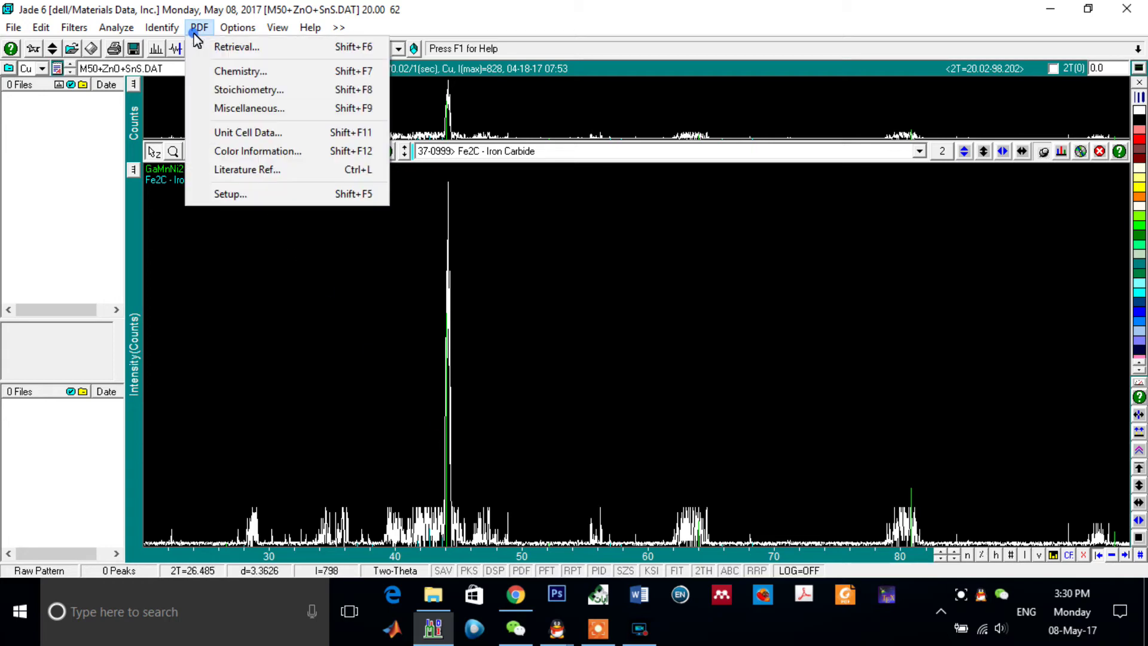
left_click(236, 73)
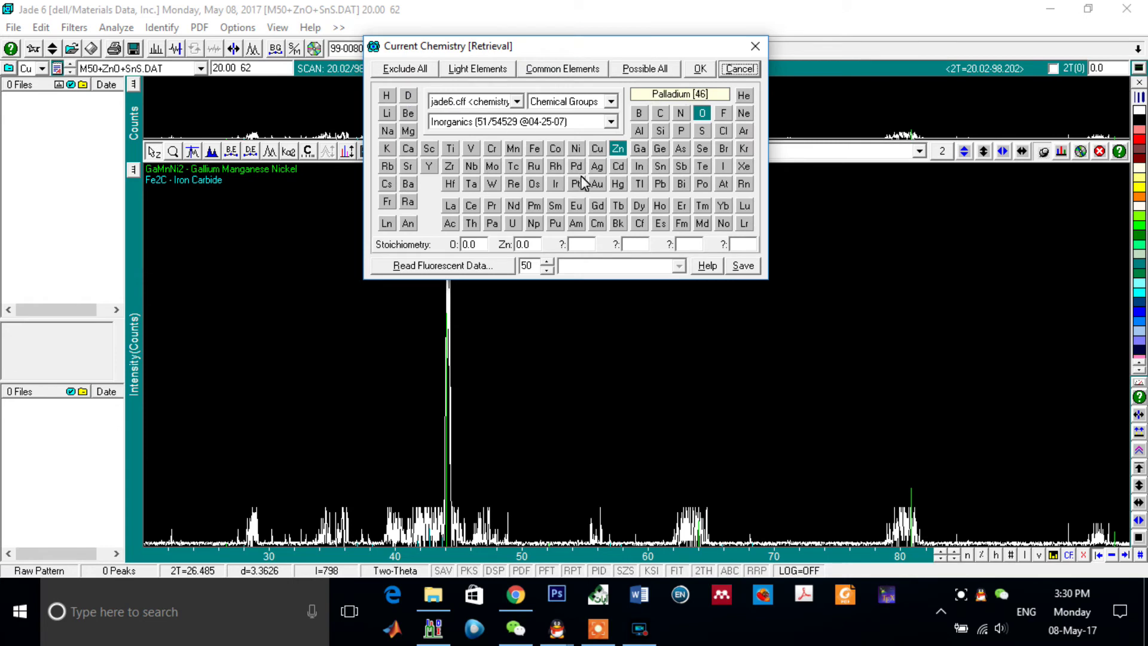
left_click(405, 71)
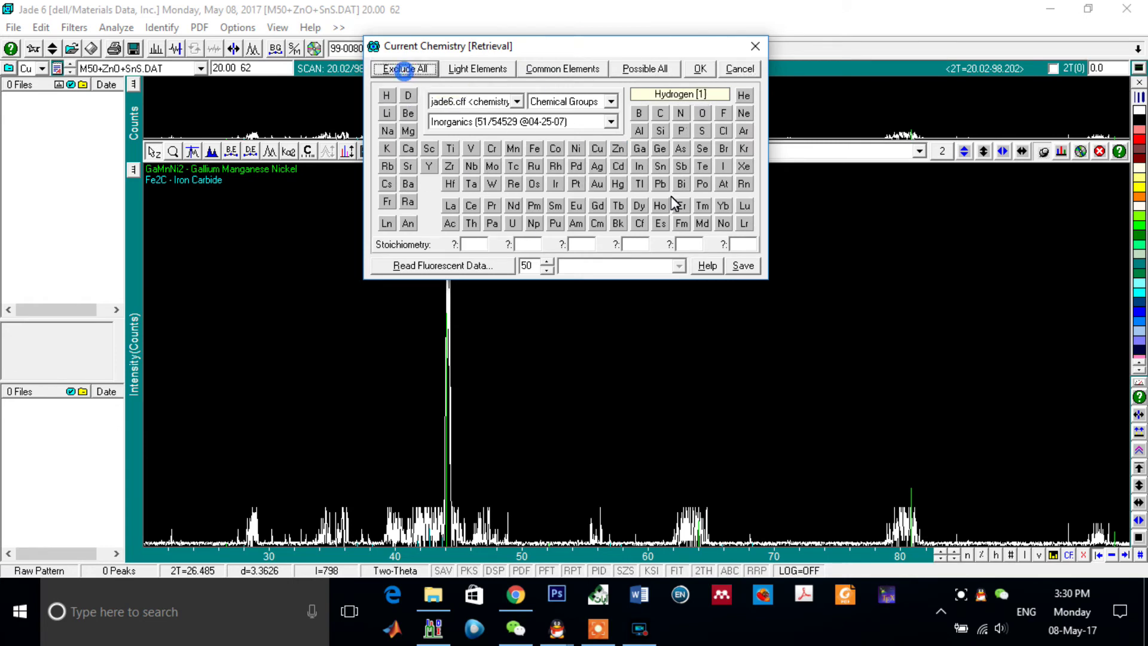
left_click(619, 149)
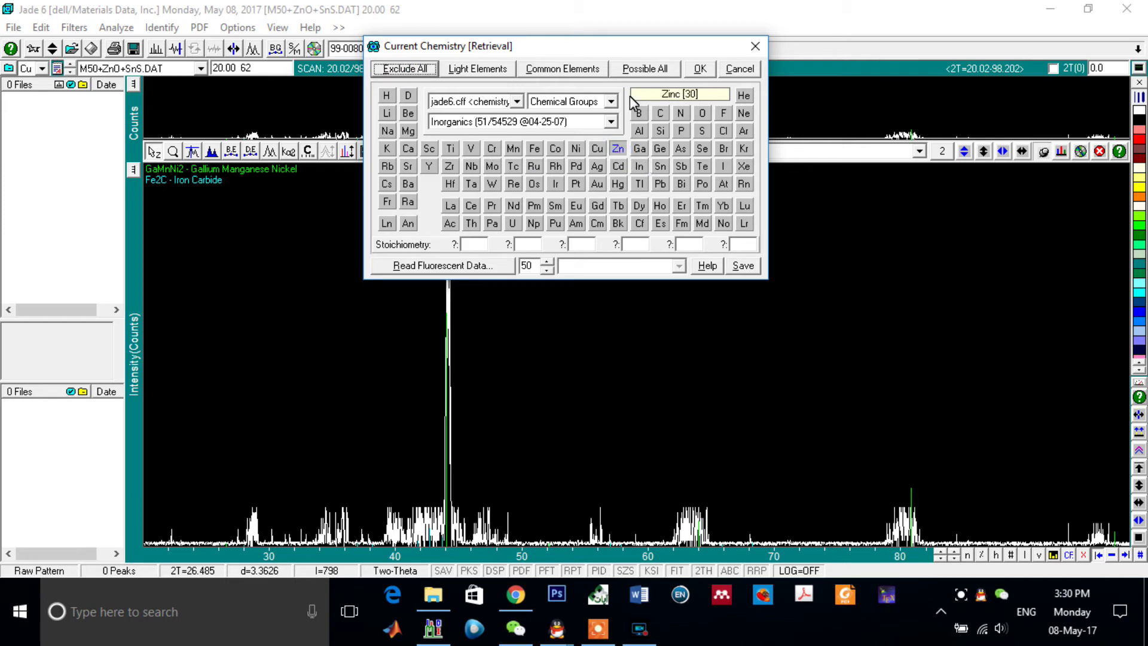
left_click(618, 154)
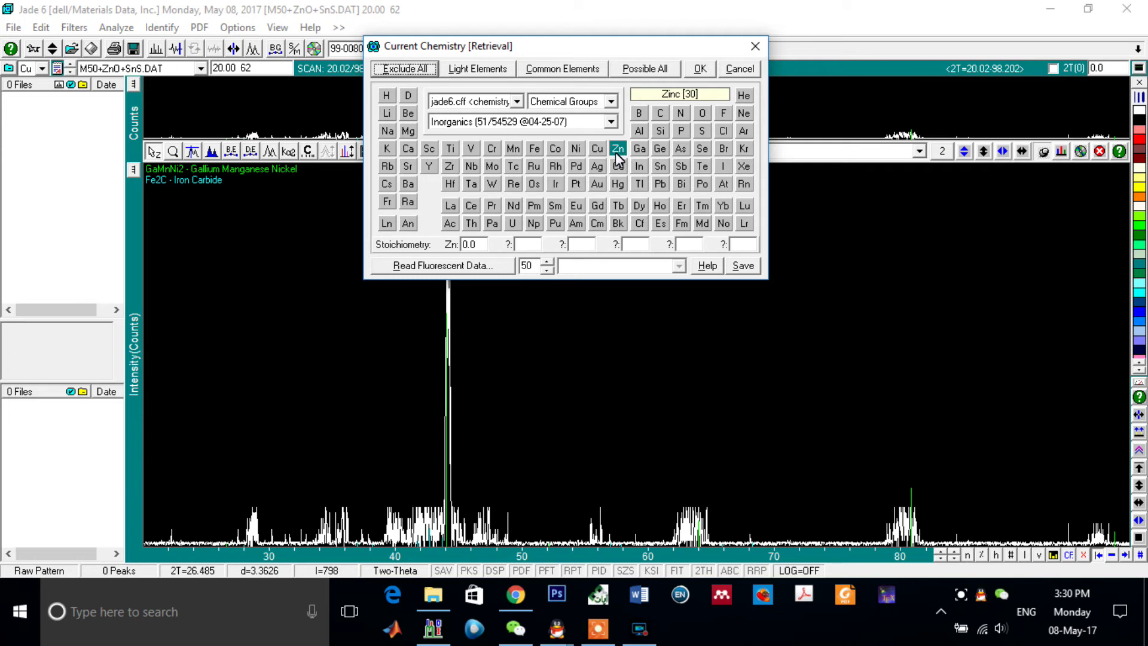
left_click(702, 117)
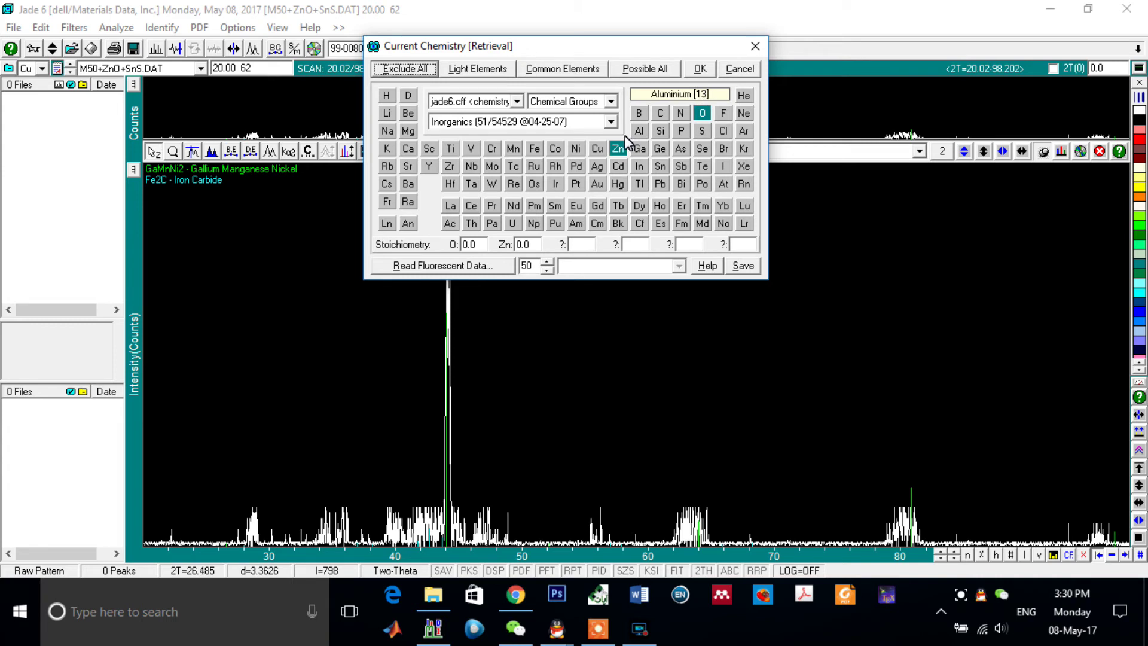
left_click(700, 70)
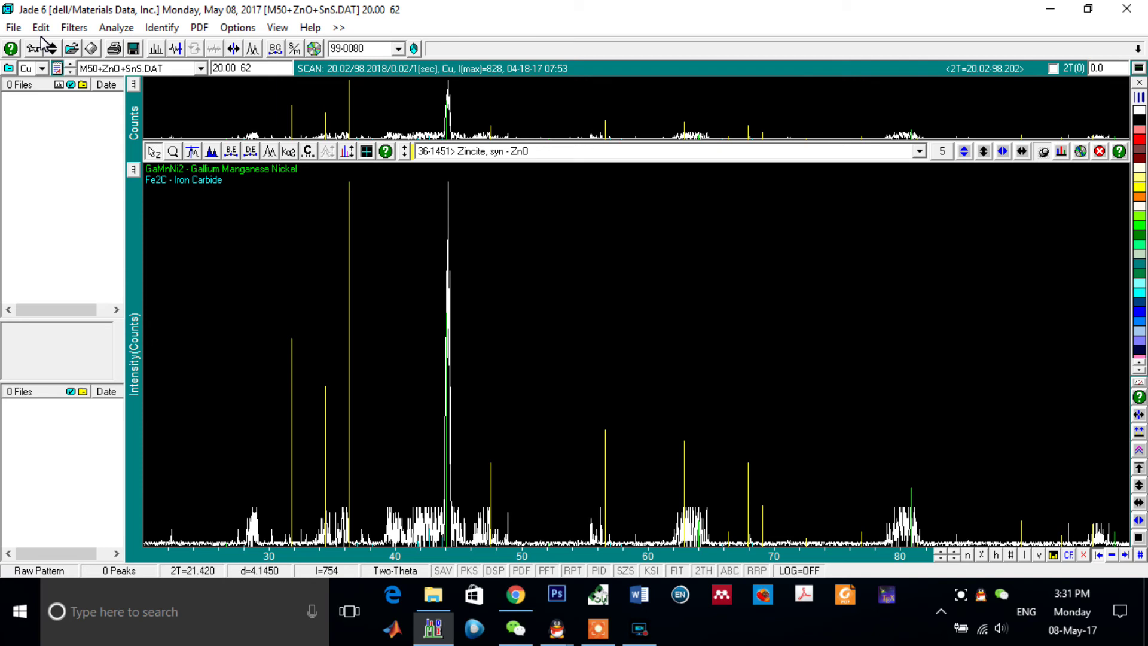
Copy the M50+ZnO+SnS.DAT pattern data from Jade to the clipboard.
left_click(40, 27)
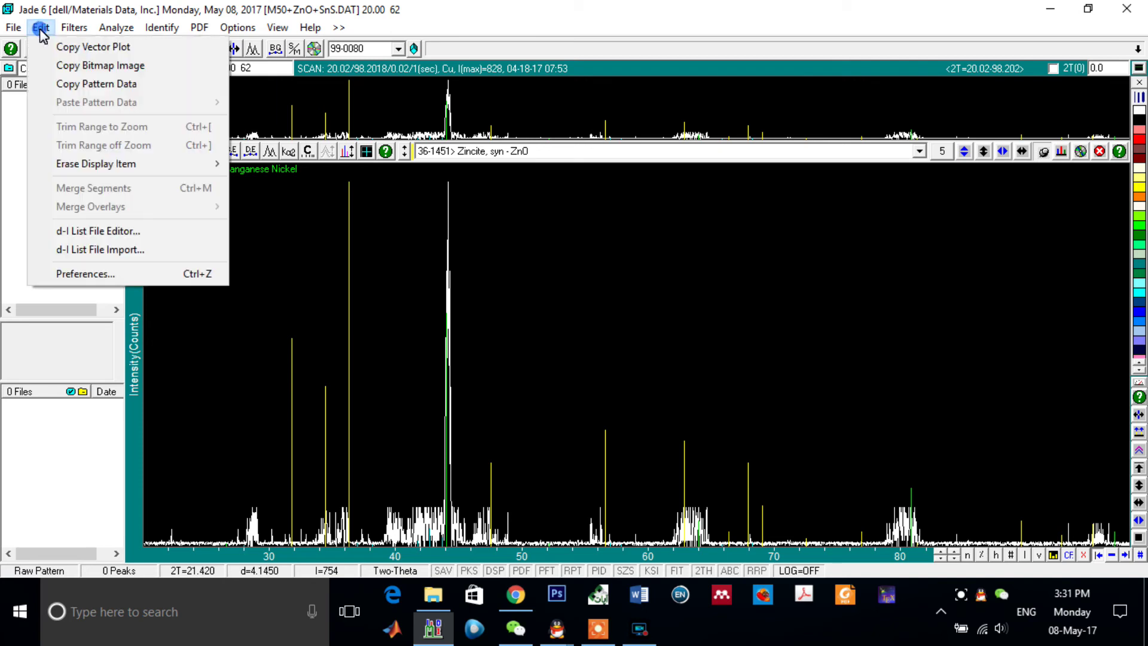
left_click(105, 86)
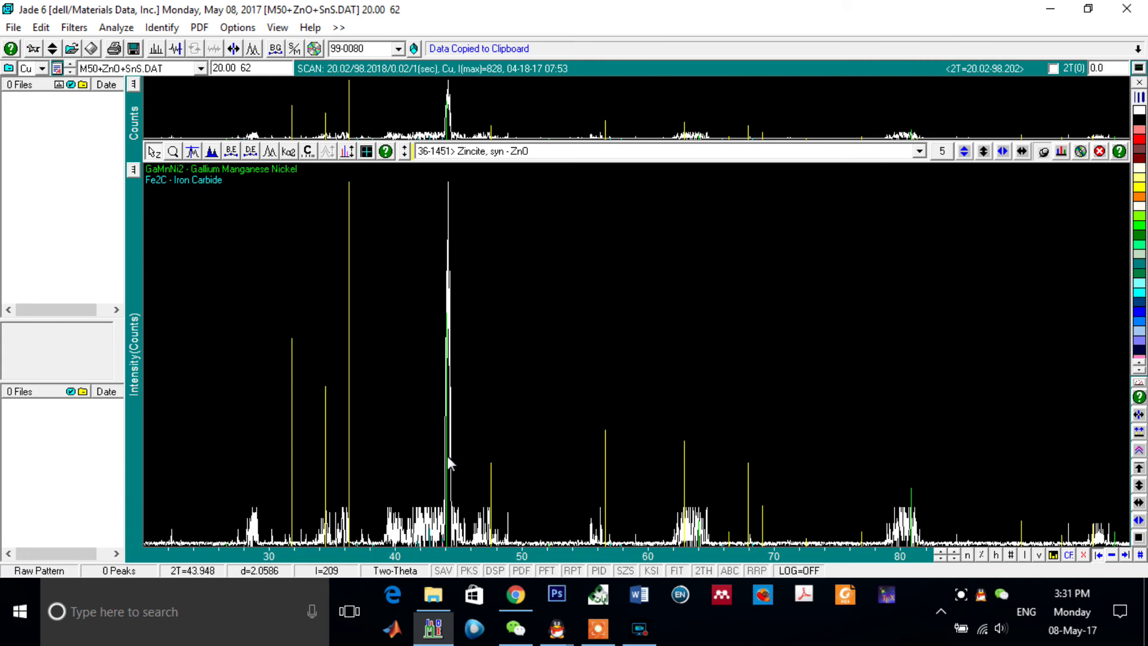
left_click(122, 629)
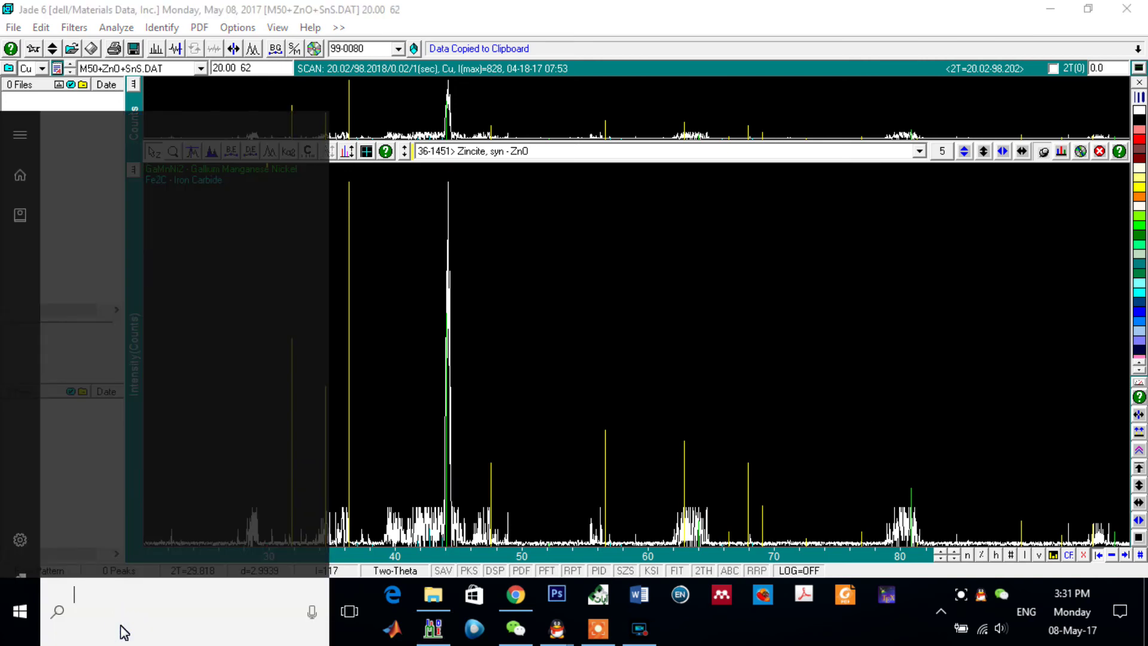
Search for 'excel' in Windows Start and launch Excel.
type("excel")
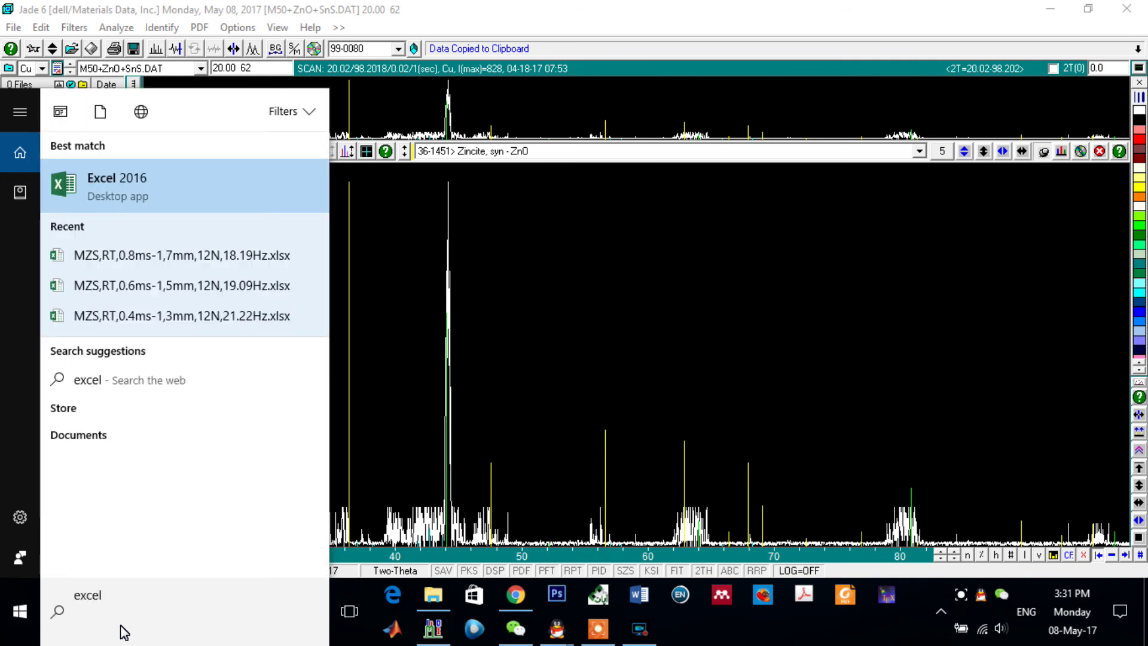
key("Return")
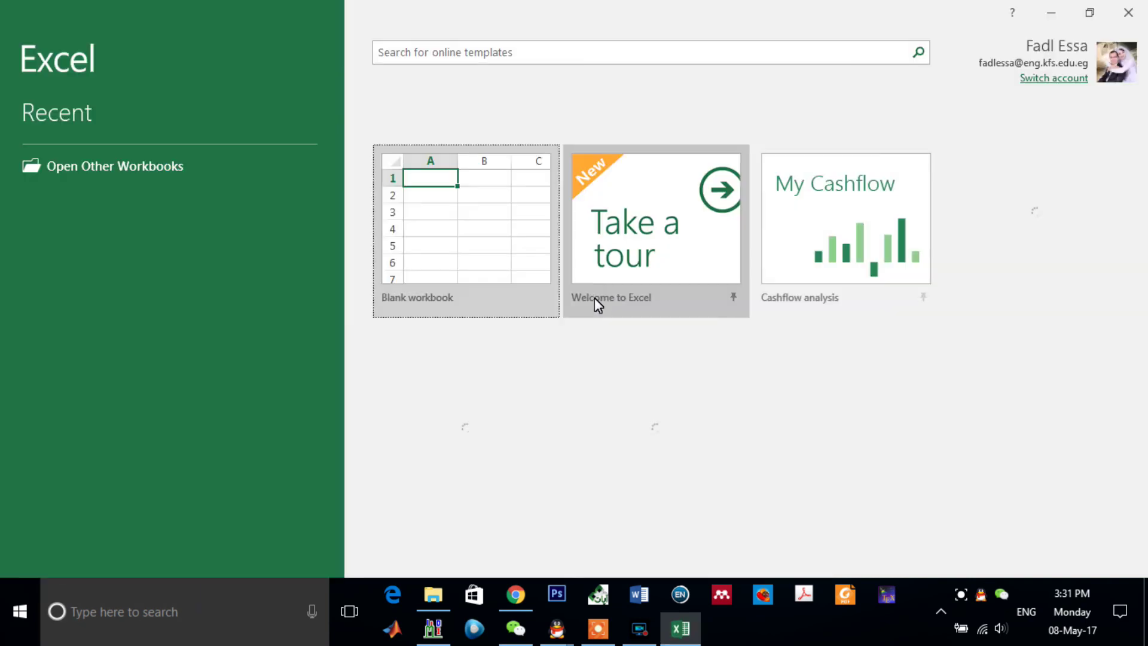
Paste the pattern data at A1 of a blank workbook and select the column B counts.
left_click(467, 241)
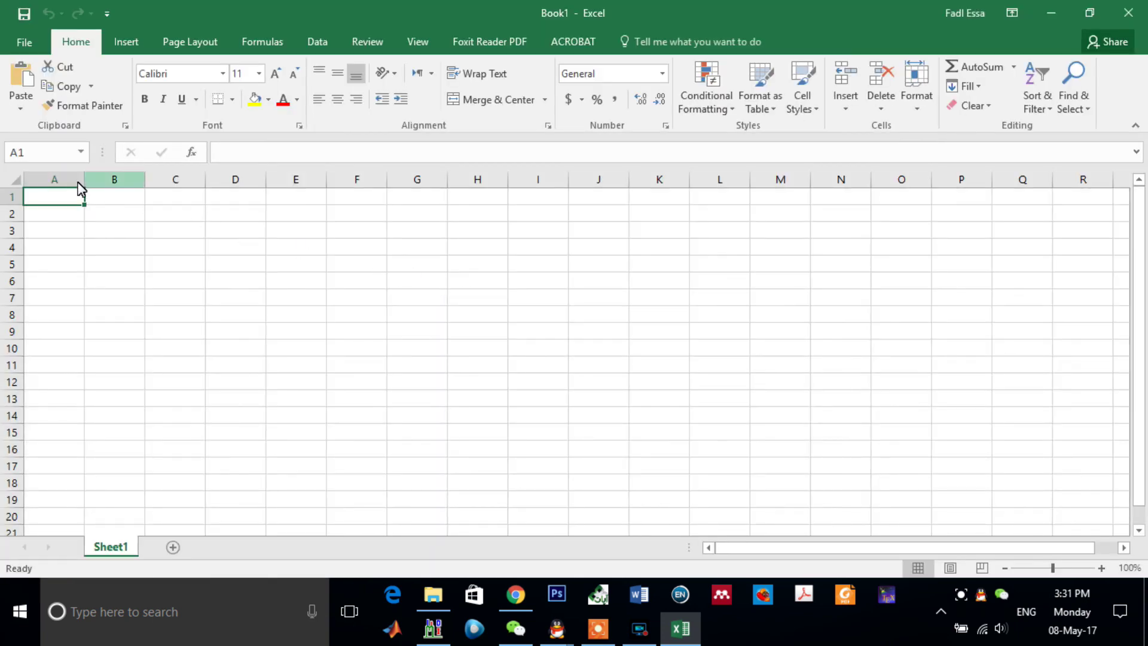
right_click(59, 201)
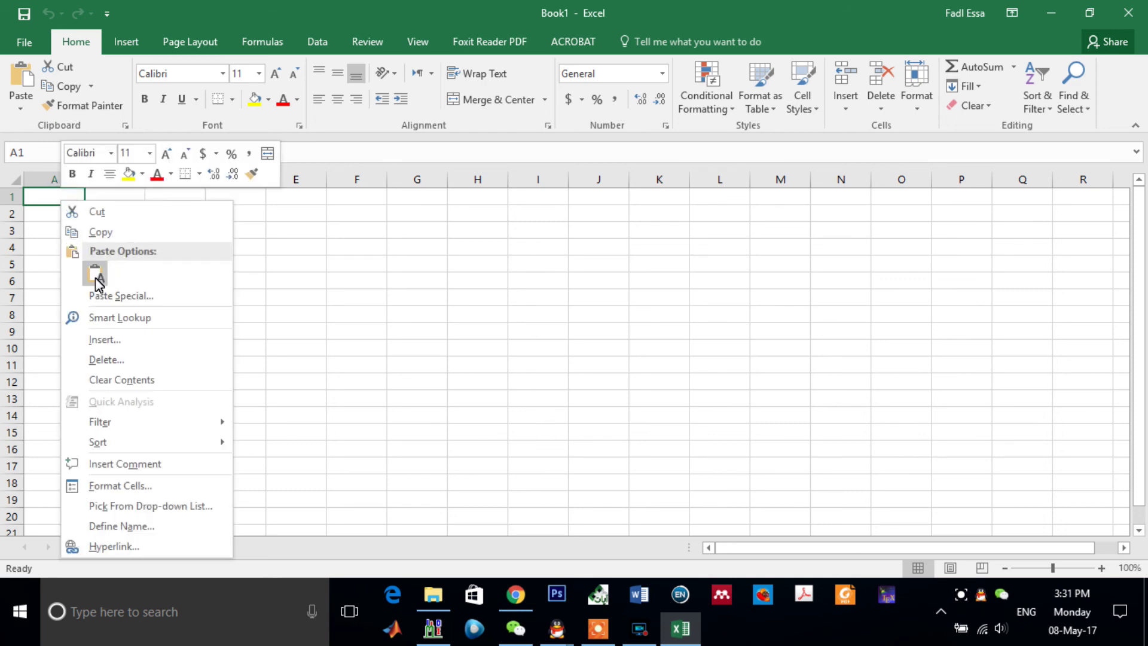
left_click(95, 276)
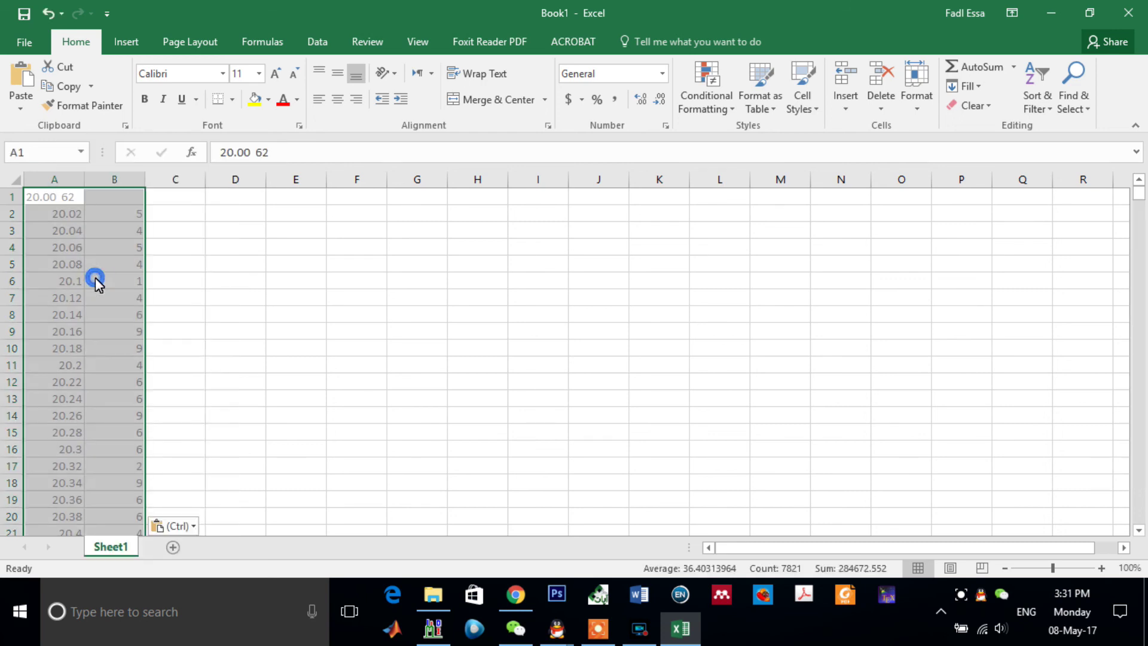
left_click(123, 181)
left_click(126, 42)
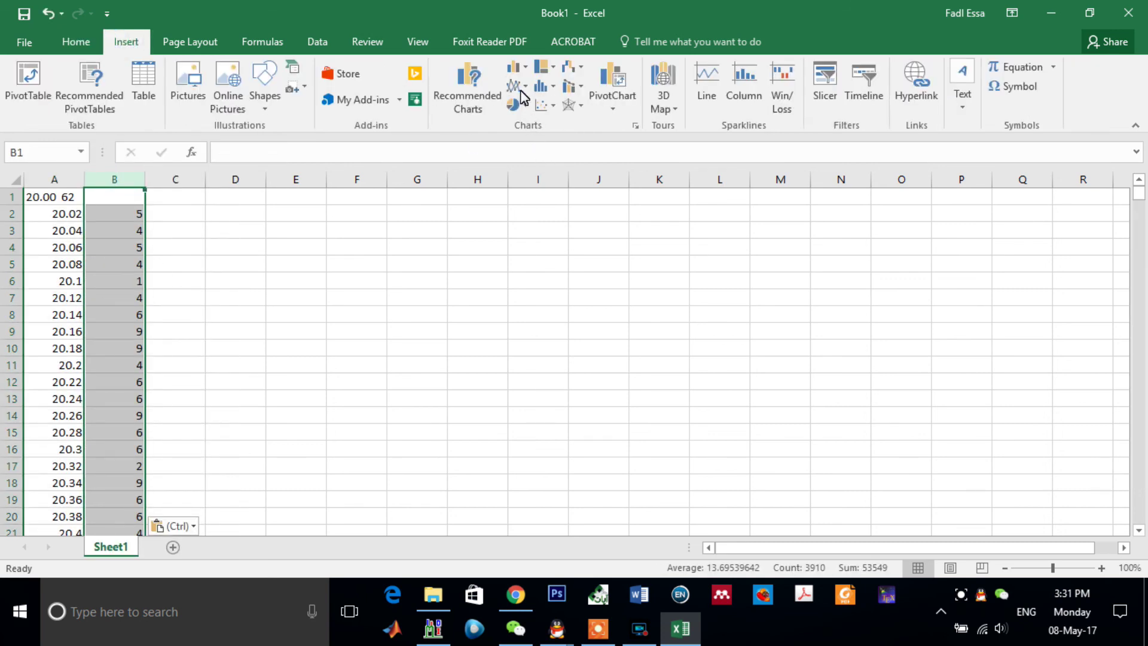
Insert a line chart of the column B counts, then return to MDI Jade 6.
left_click(524, 89)
left_click(527, 141)
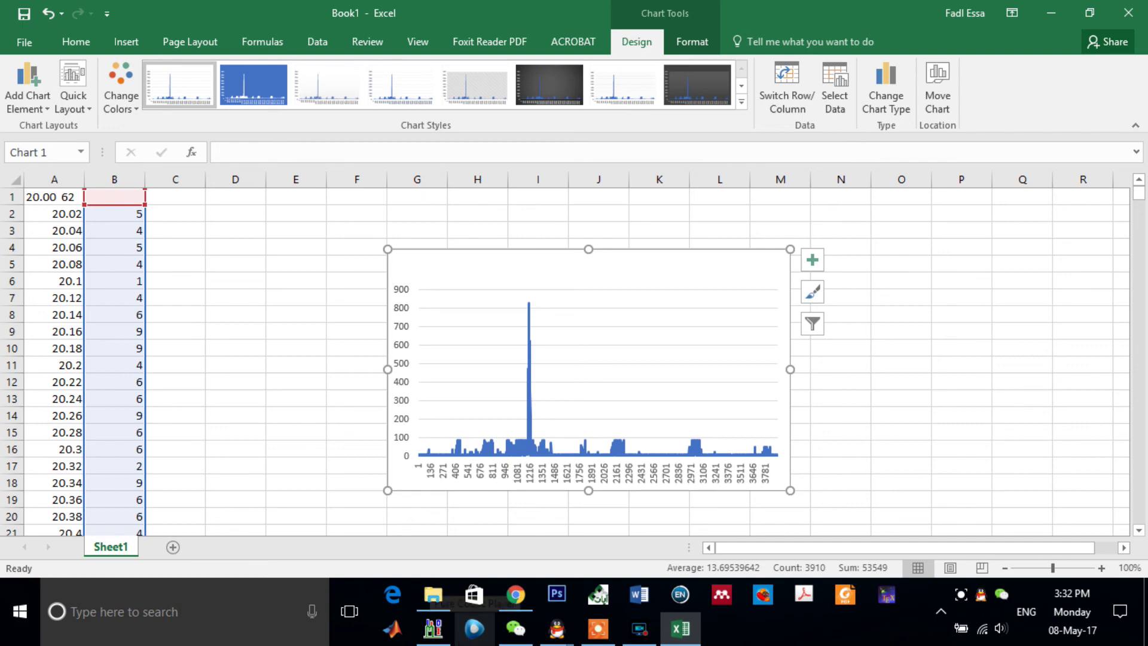
left_click(433, 628)
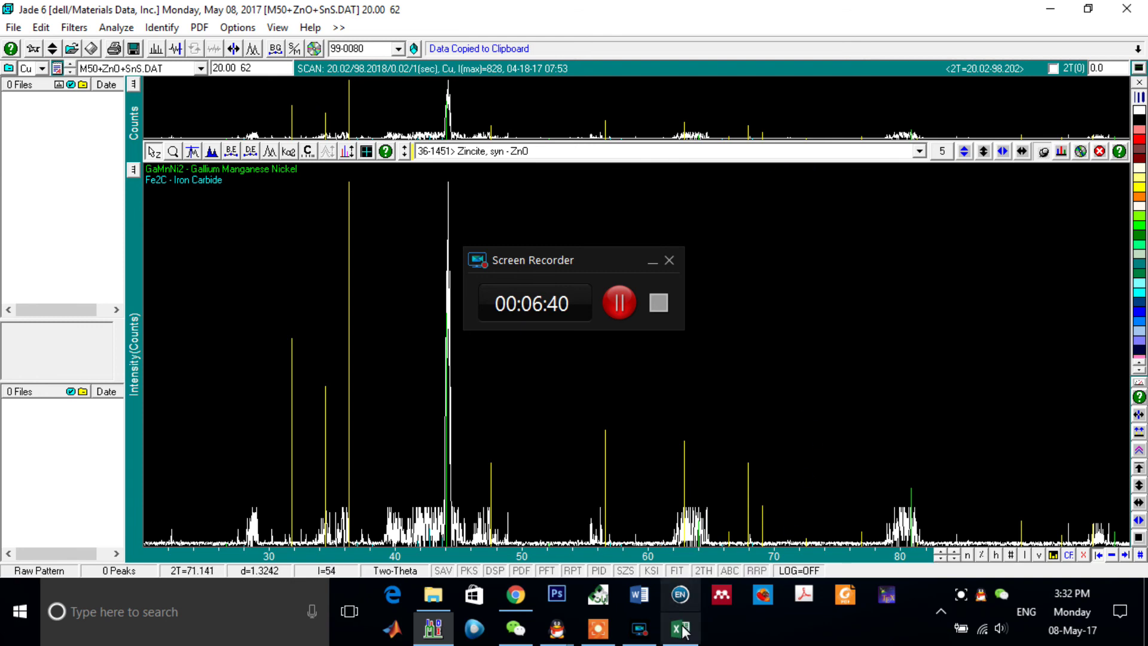
left_click(642, 635)
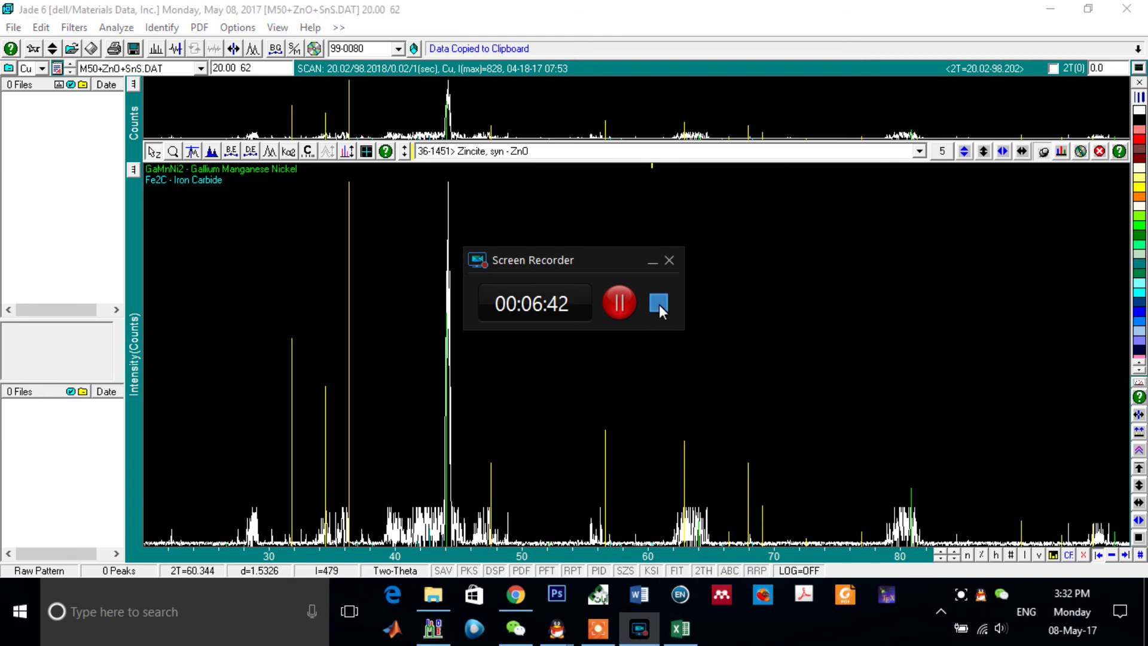